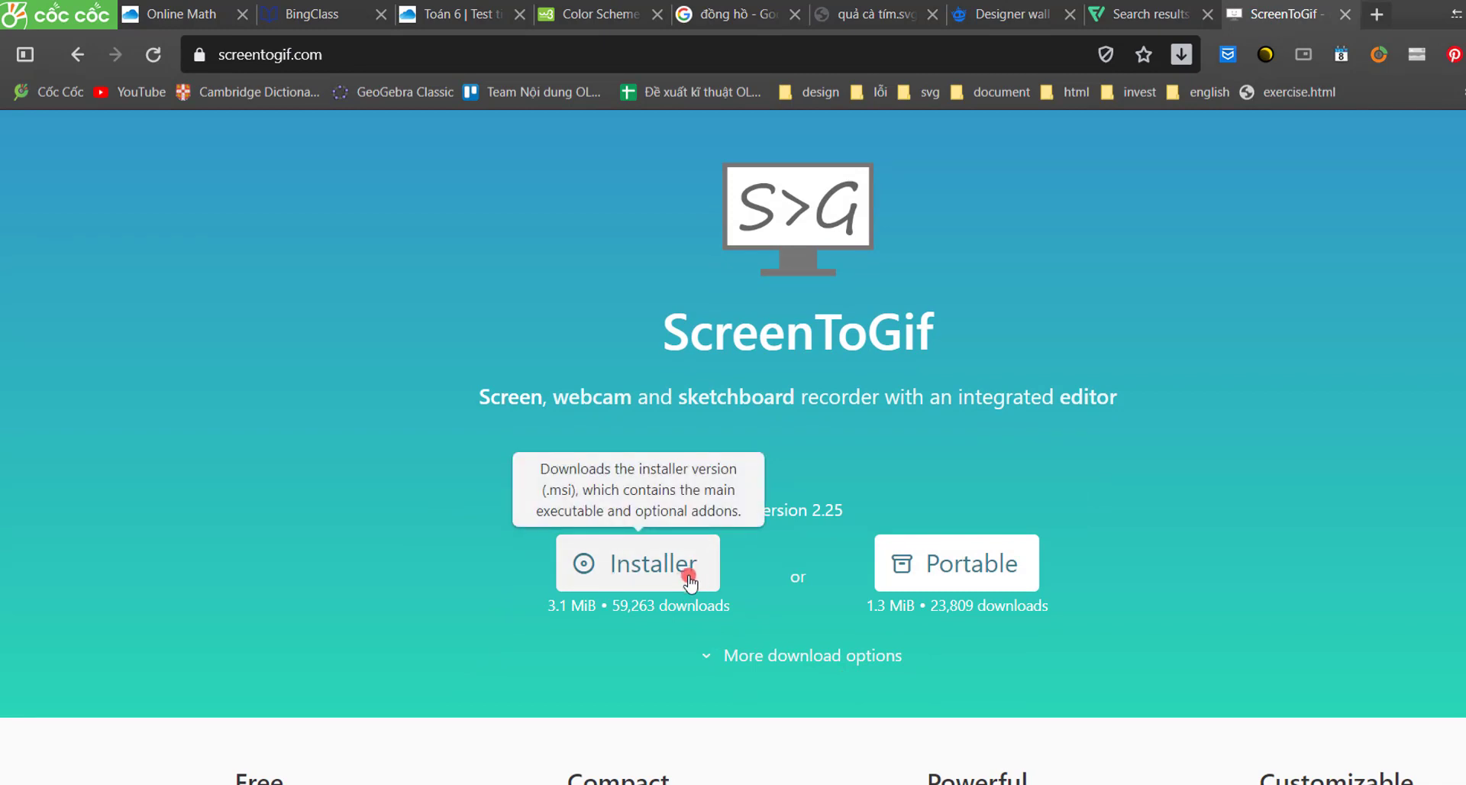
Download the ScreenToGif 2.25 installer to the Desktop and close its setup window without installing
{"action": "left_click", "coordinate": [696, 573]}
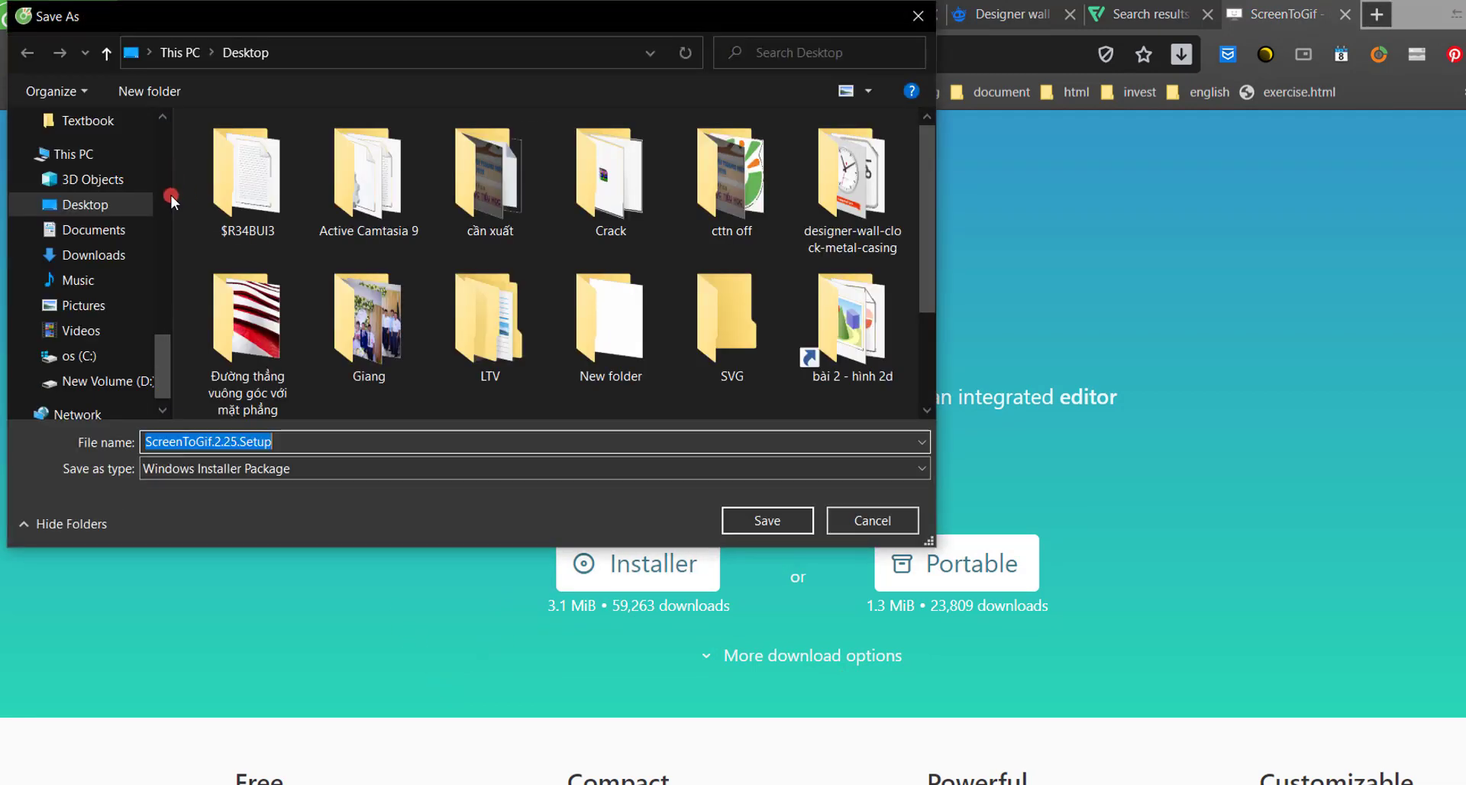
{"action": "left_click", "coordinate": [76, 204]}
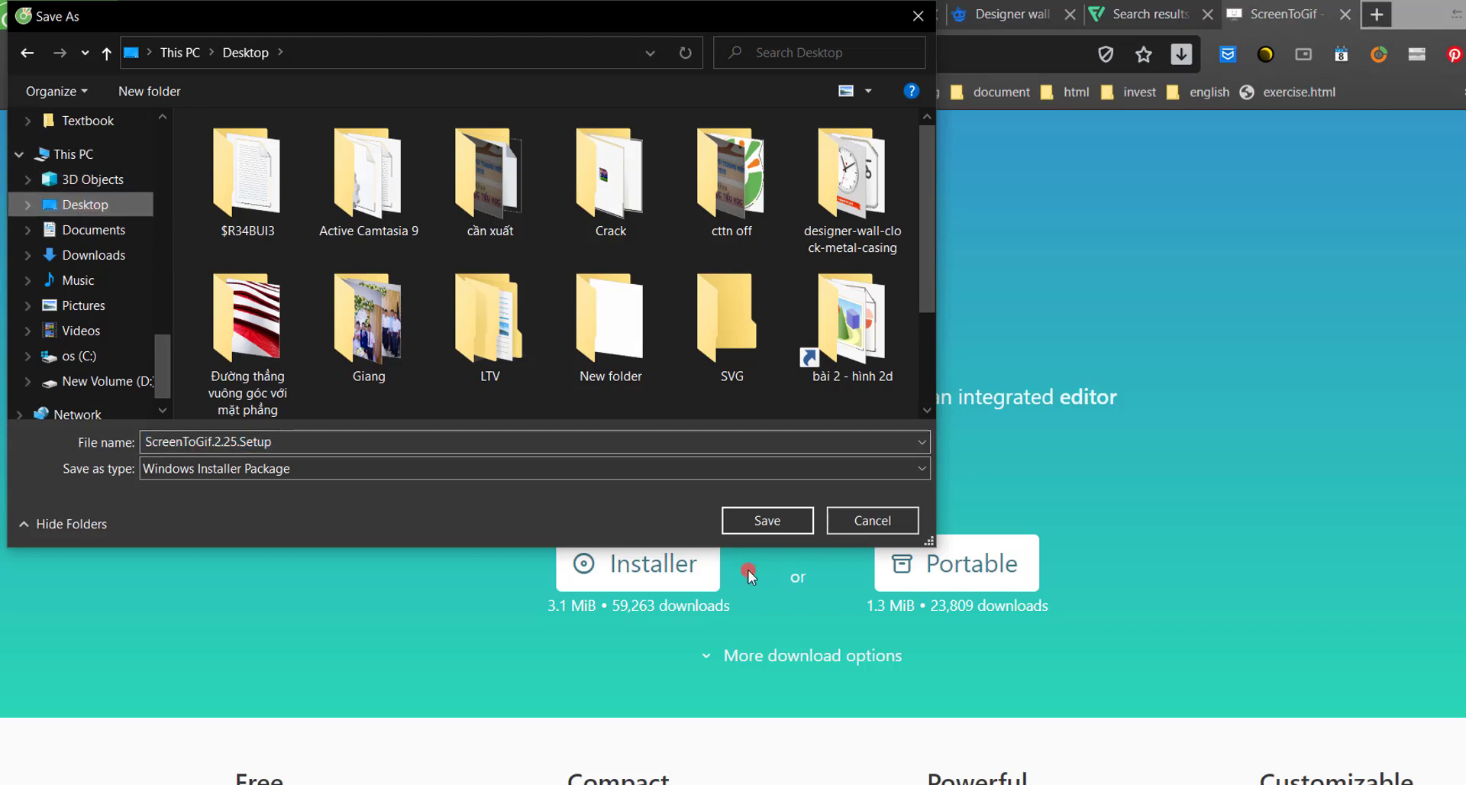
{"action": "left_click", "coordinate": [766, 520]}
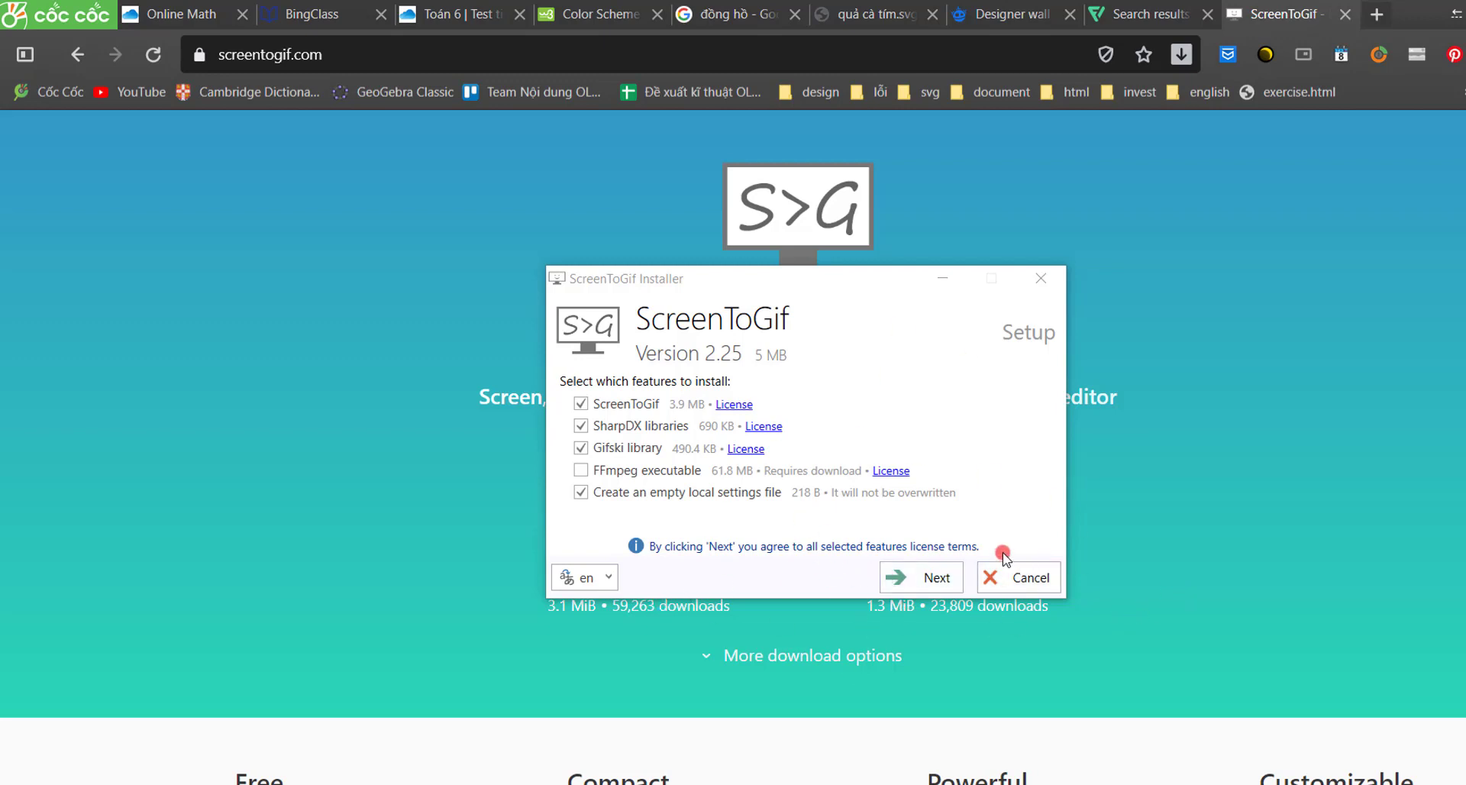
{"action": "left_click", "coordinate": [1022, 584]}
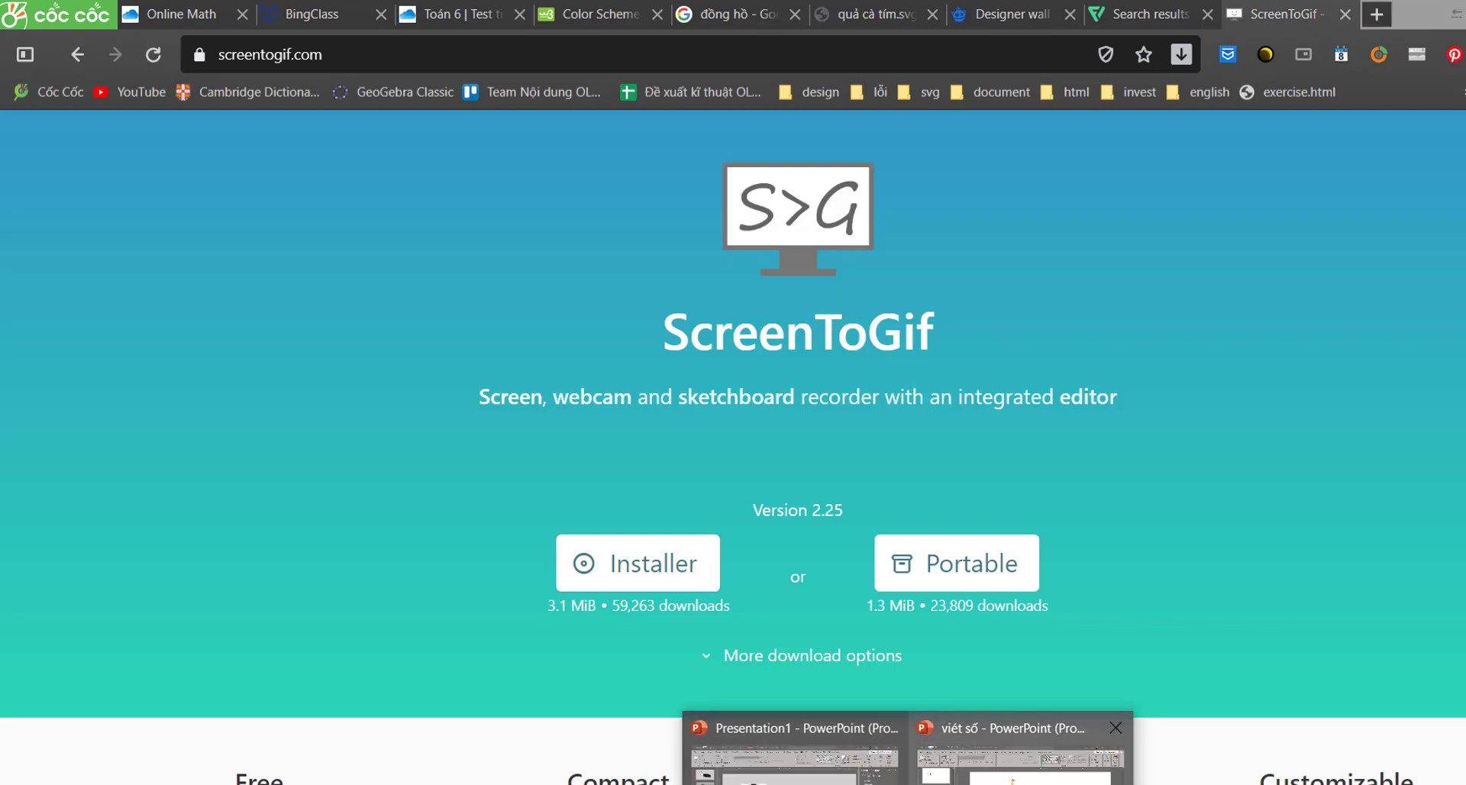
Switch to the "viết số" presentation in PowerPoint and preview slide 10 as a slide show
{"action": "left_click", "coordinate": [1024, 745]}
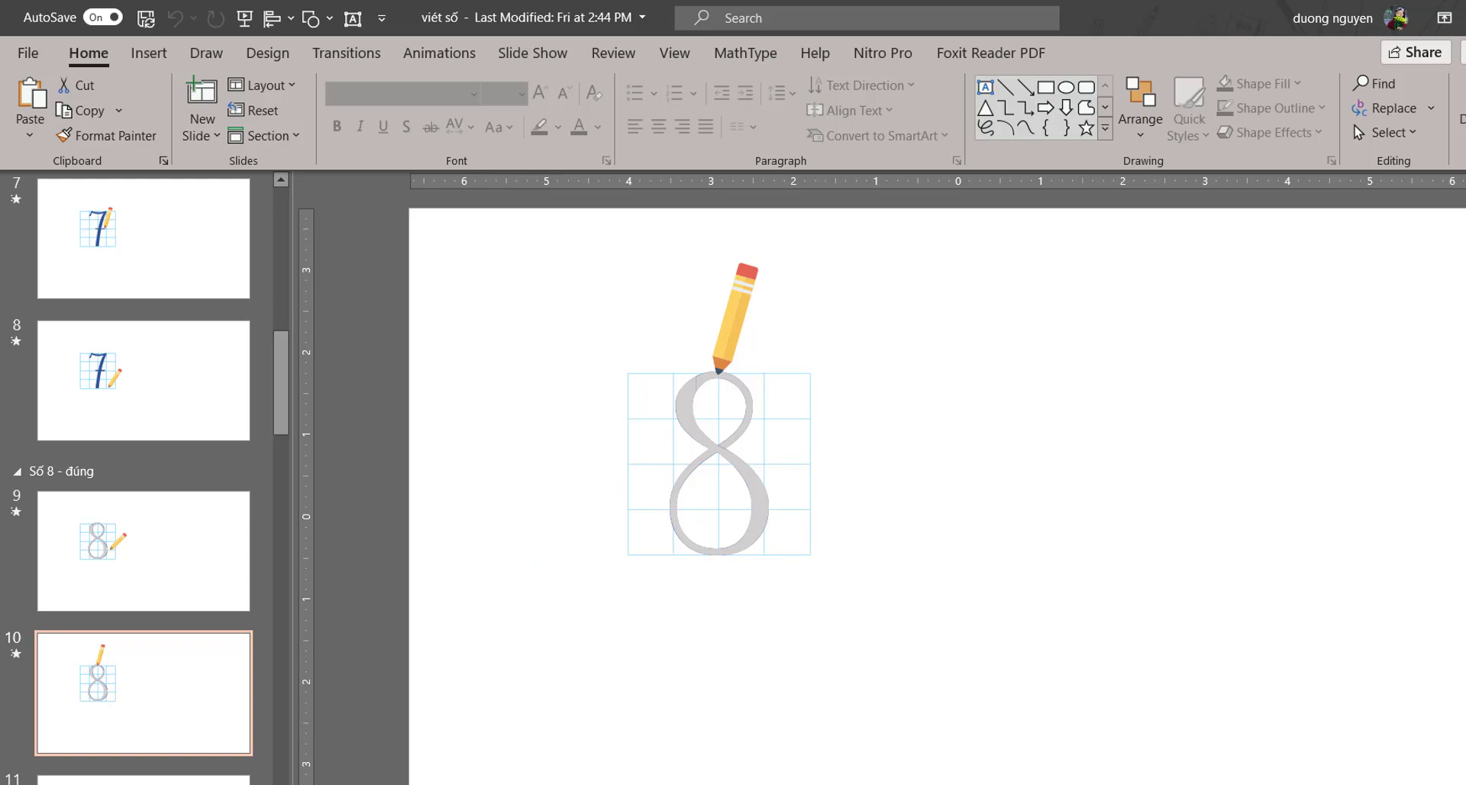
{"action": "key", "text": "shift+F5"}
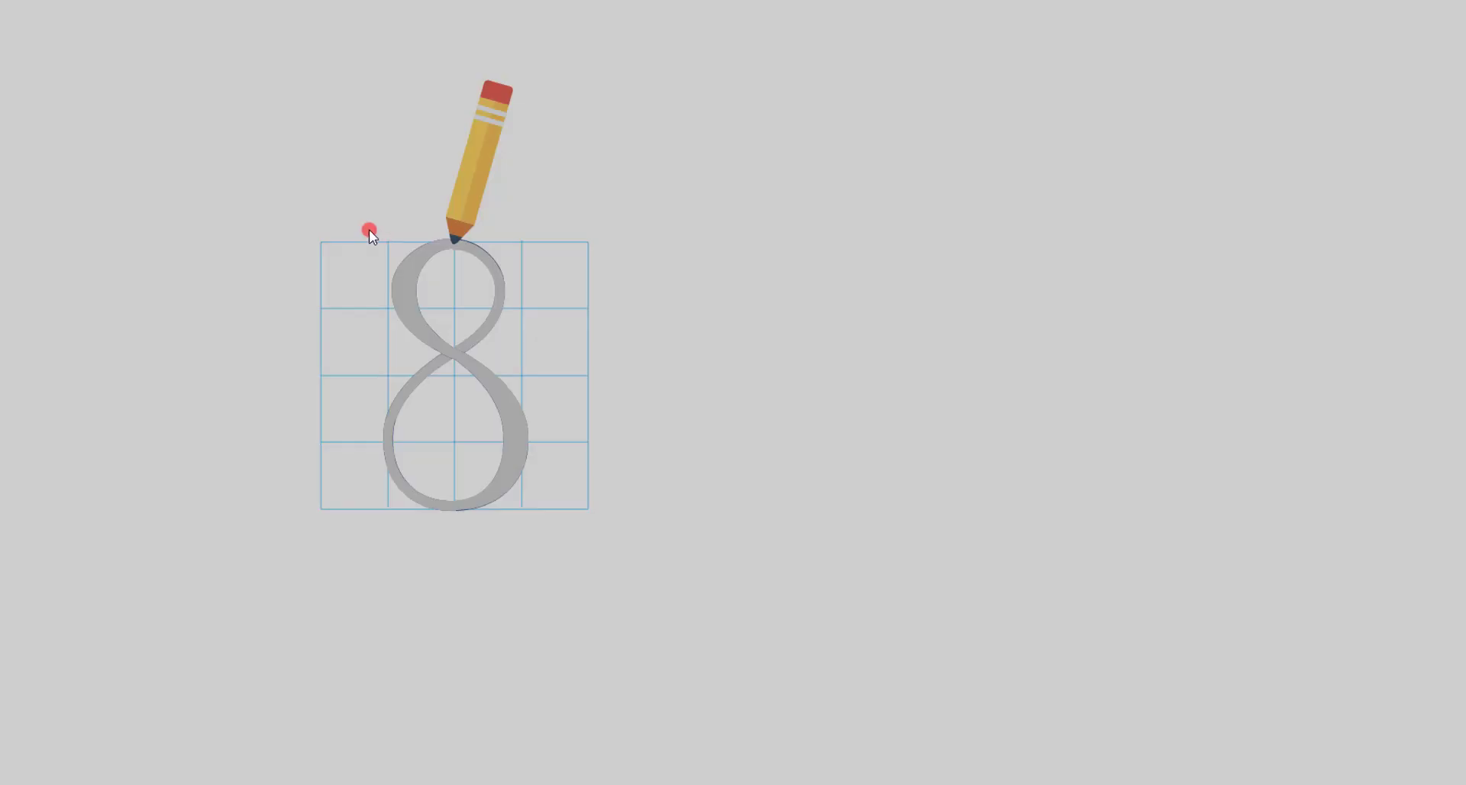
{"action": "key", "text": "Escape"}
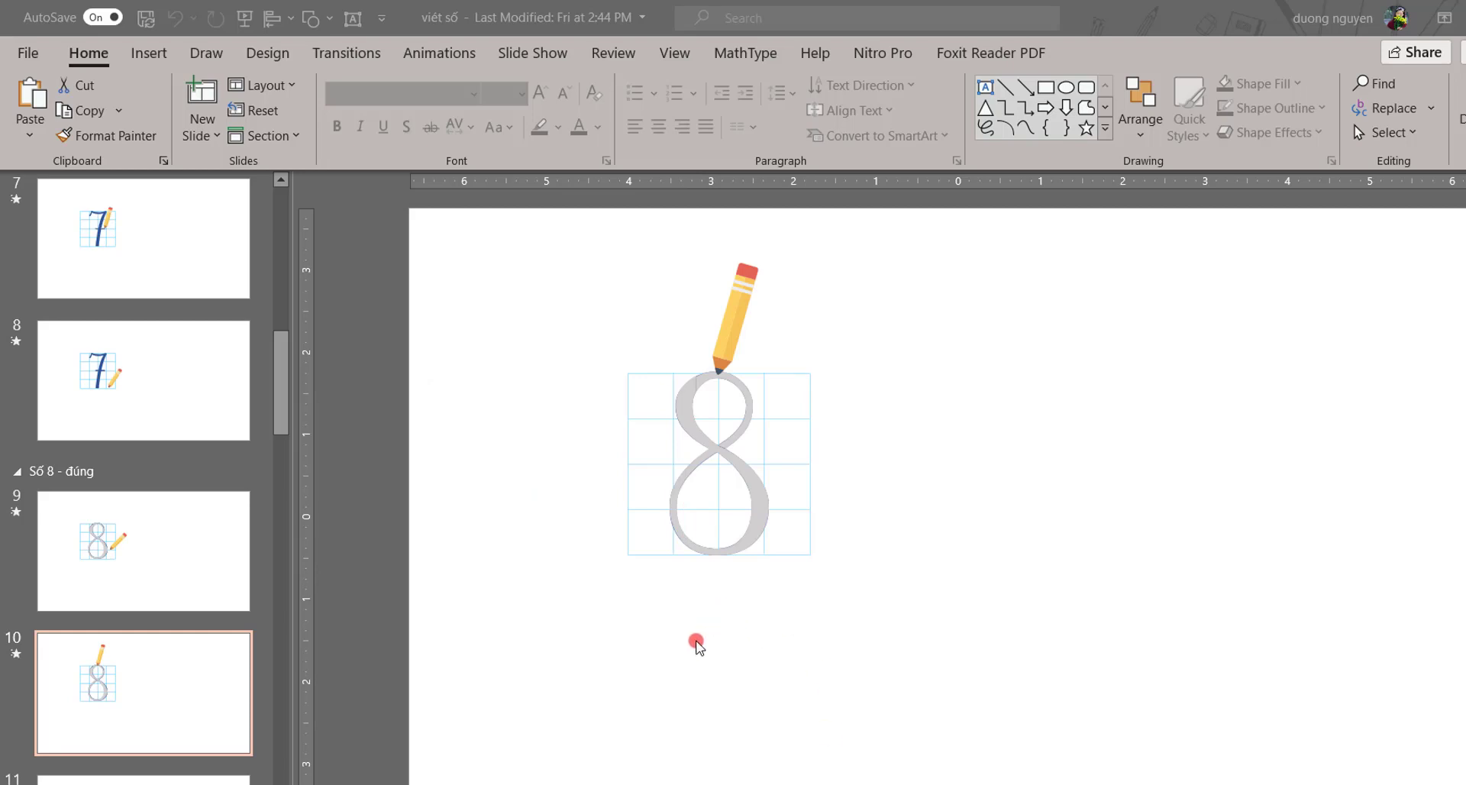
Open ScreenToGif's screen recorder and start the slide show from slide 10
{"action": "key", "text": "F8"}
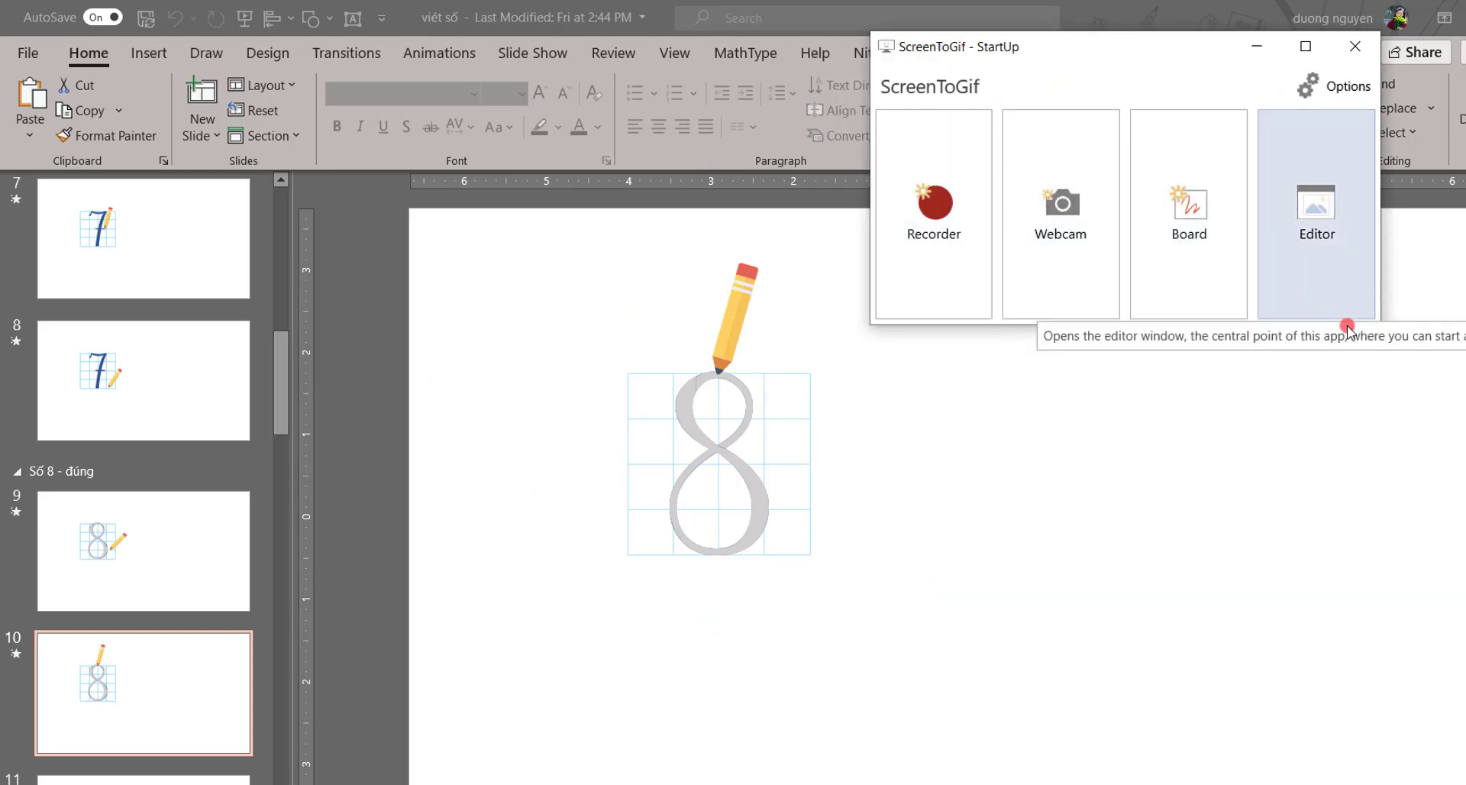
{"action": "left_click", "coordinate": [929, 244]}
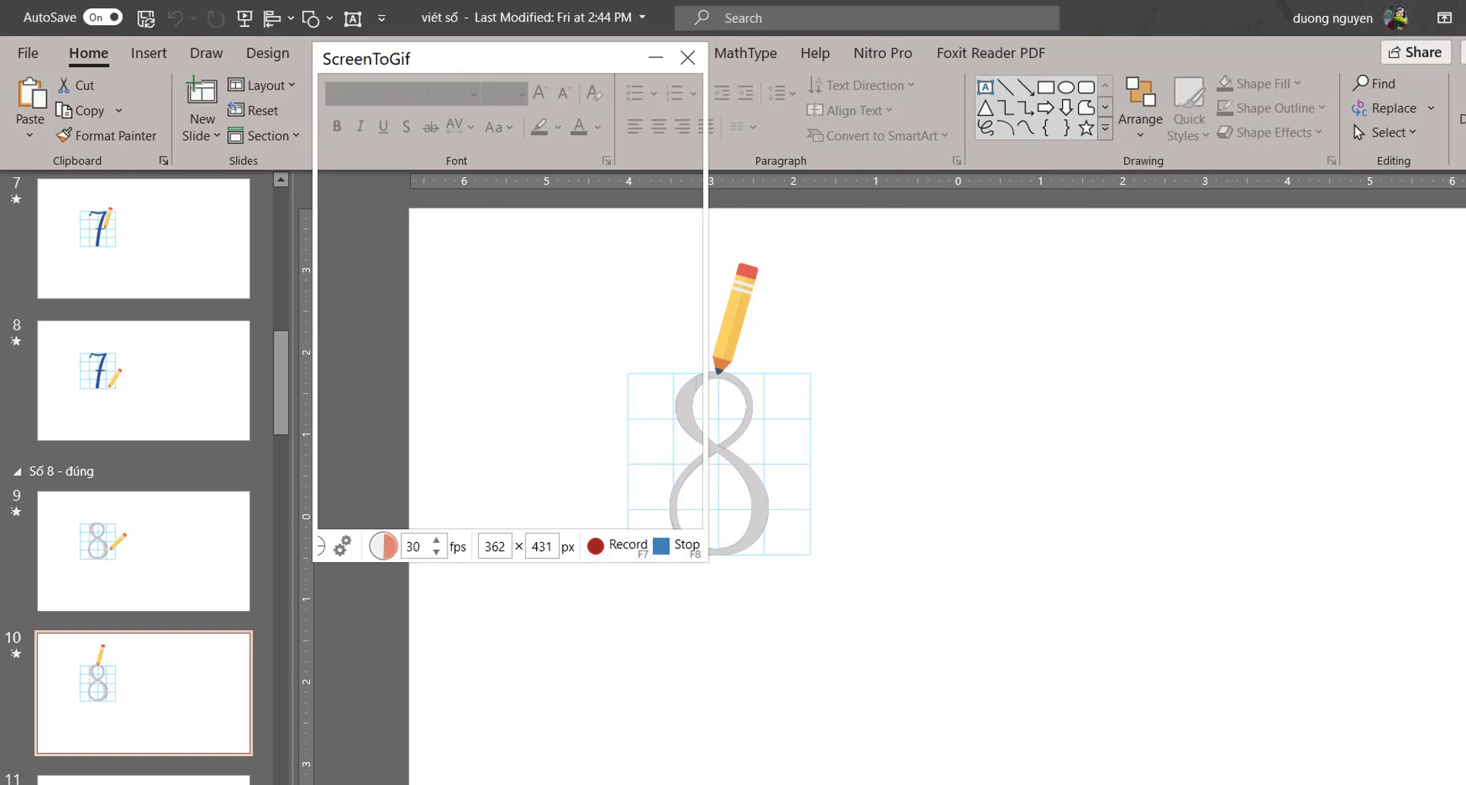
{"action": "key", "text": "shift+F5"}
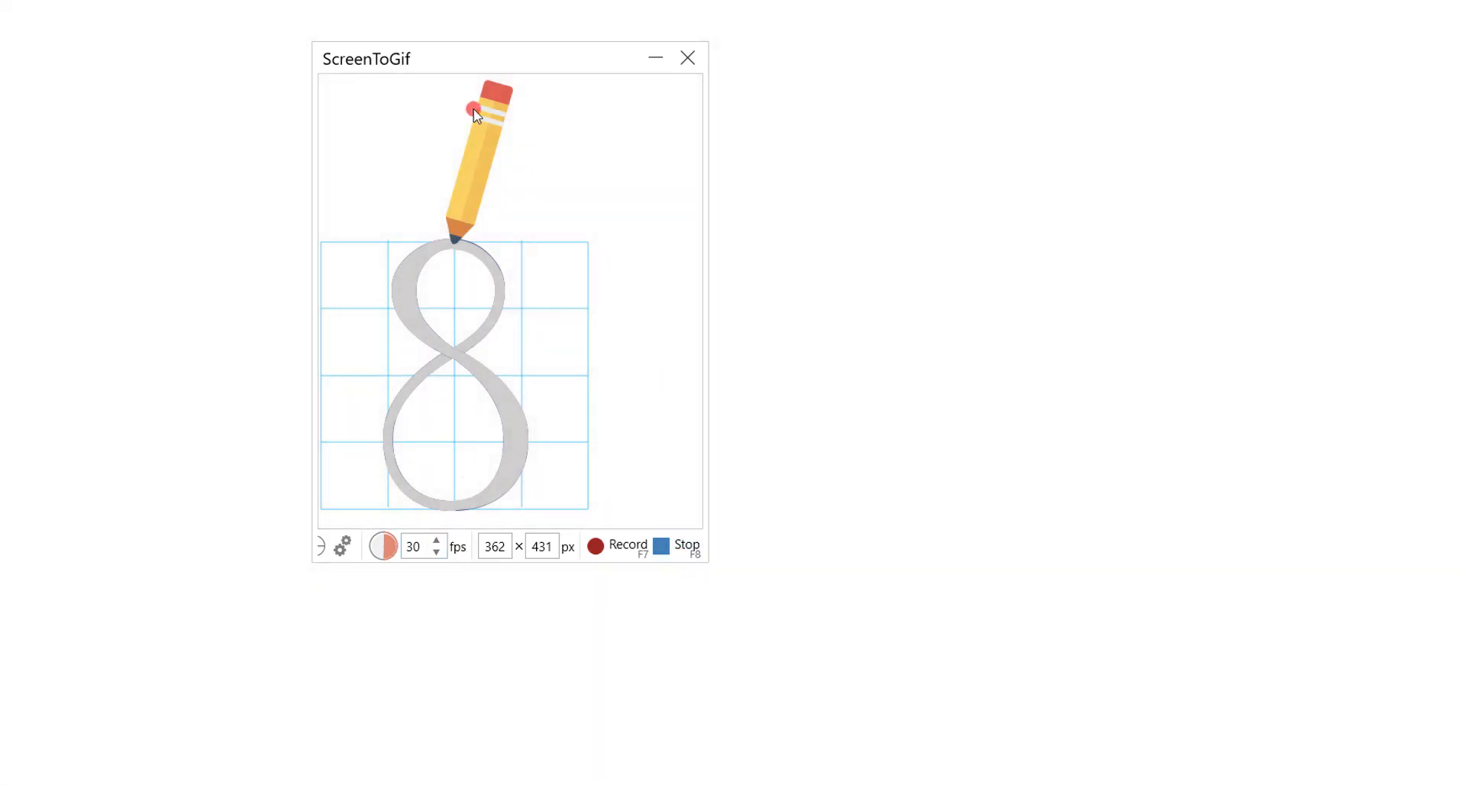
Fit the capture frame around the pencil and the gridded figure 8, at about 367 × 428 px
{"action": "left_click_drag", "start_coordinate": [511, 65], "coordinate": [478, 59]}
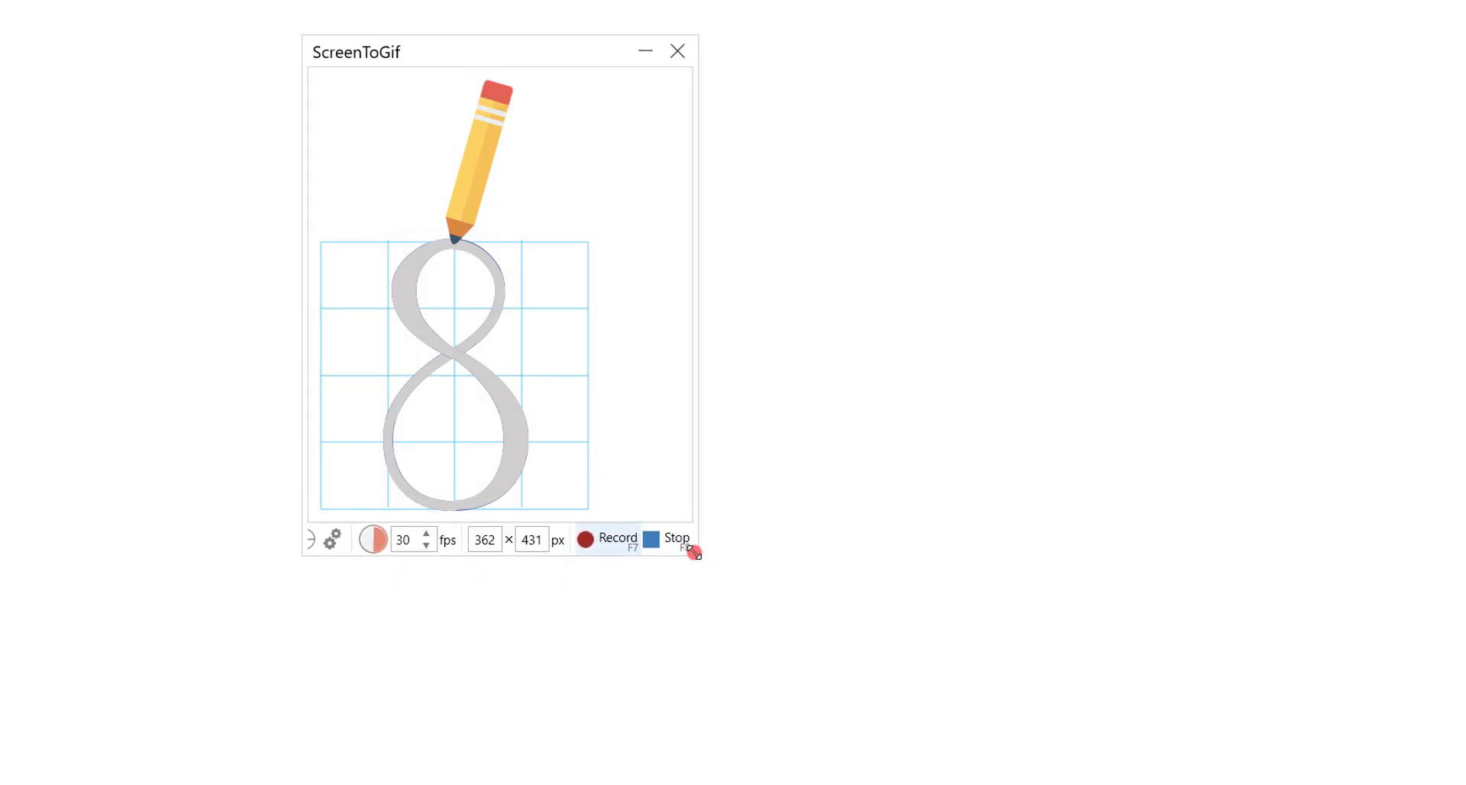
{"action": "left_click_drag", "start_coordinate": [693, 551], "coordinate": [726, 558]}
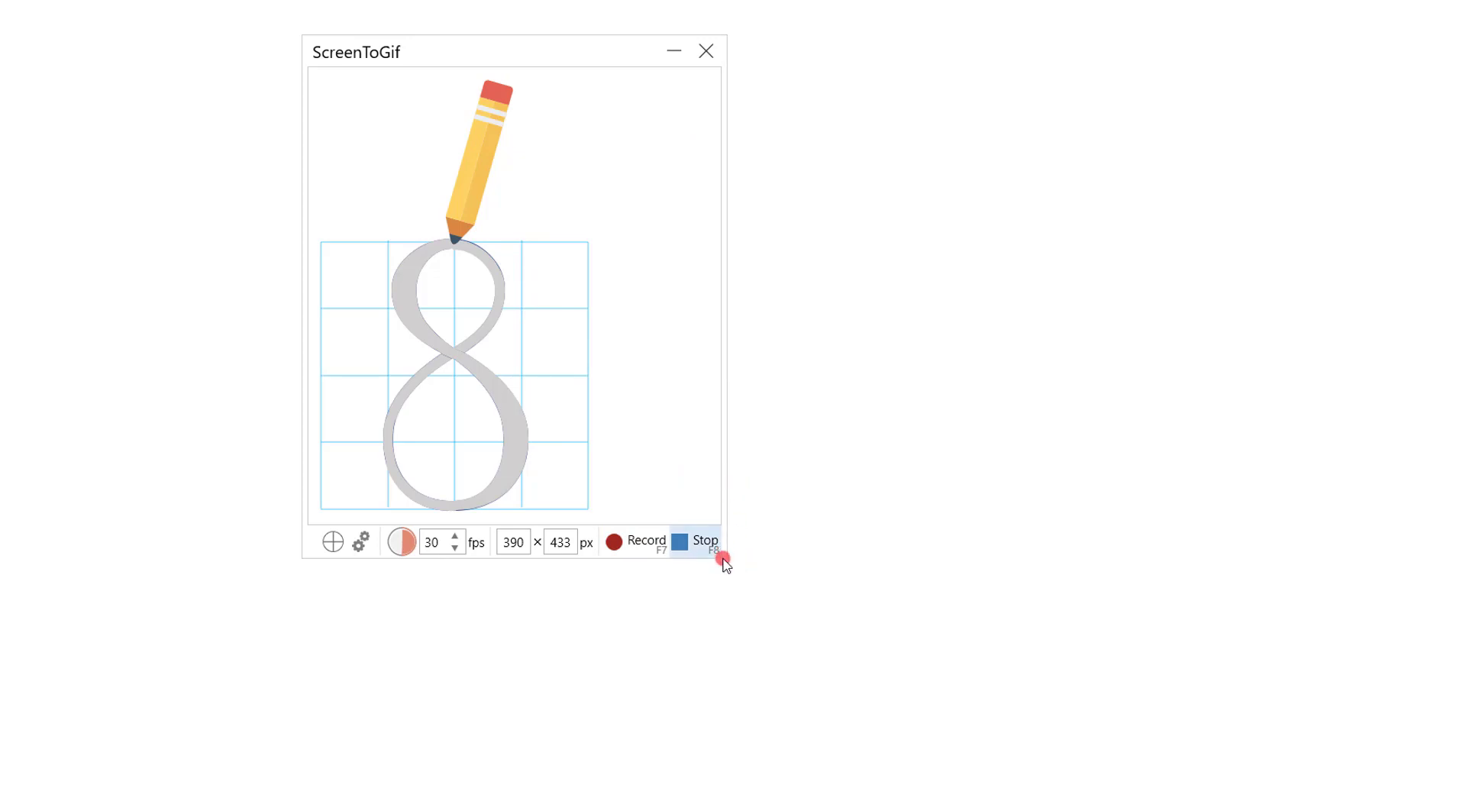
{"action": "left_click_drag", "start_coordinate": [724, 560], "coordinate": [632, 552]}
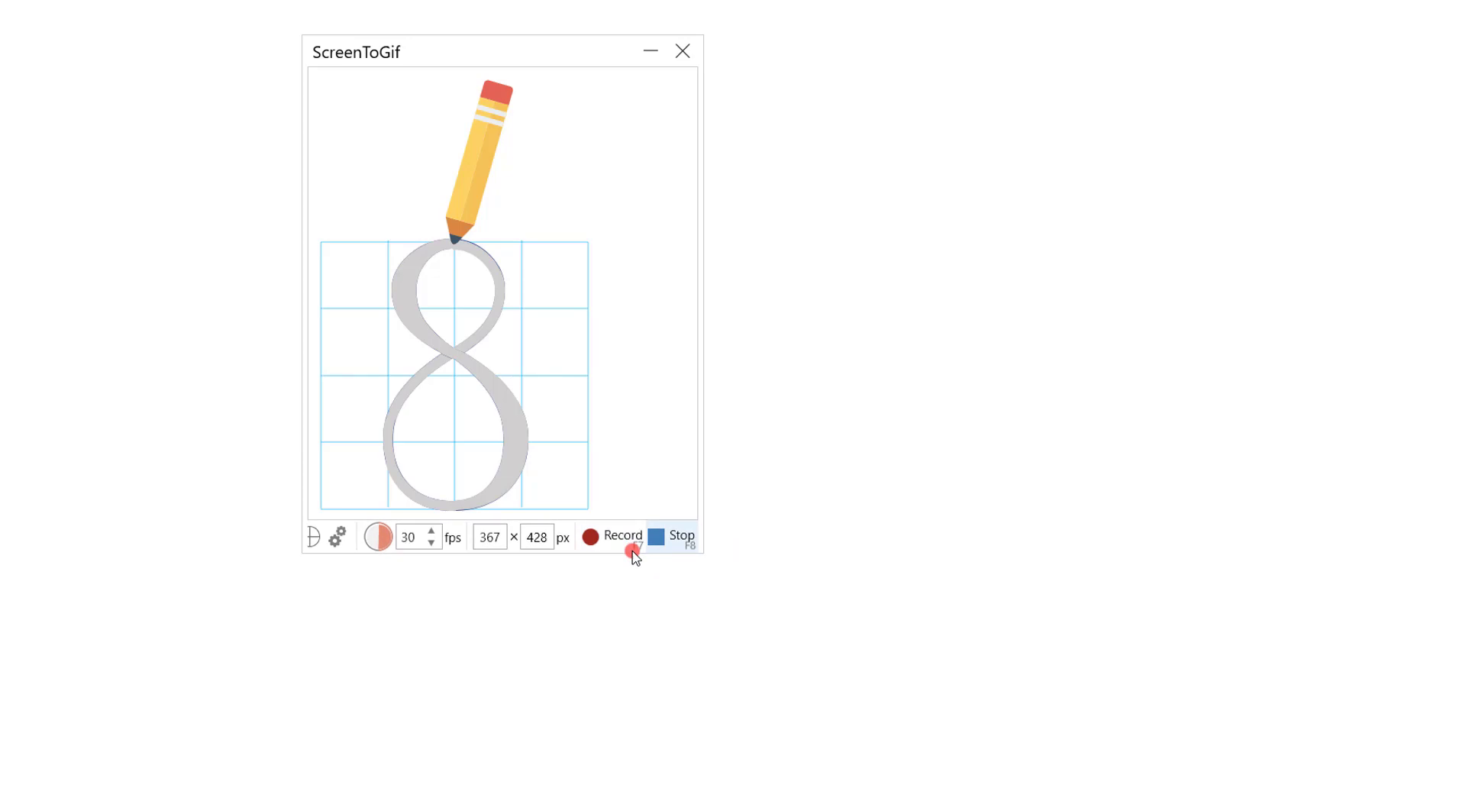
Set the recording frame rate to 25 fps
{"action": "double_click", "coordinate": [411, 536]}
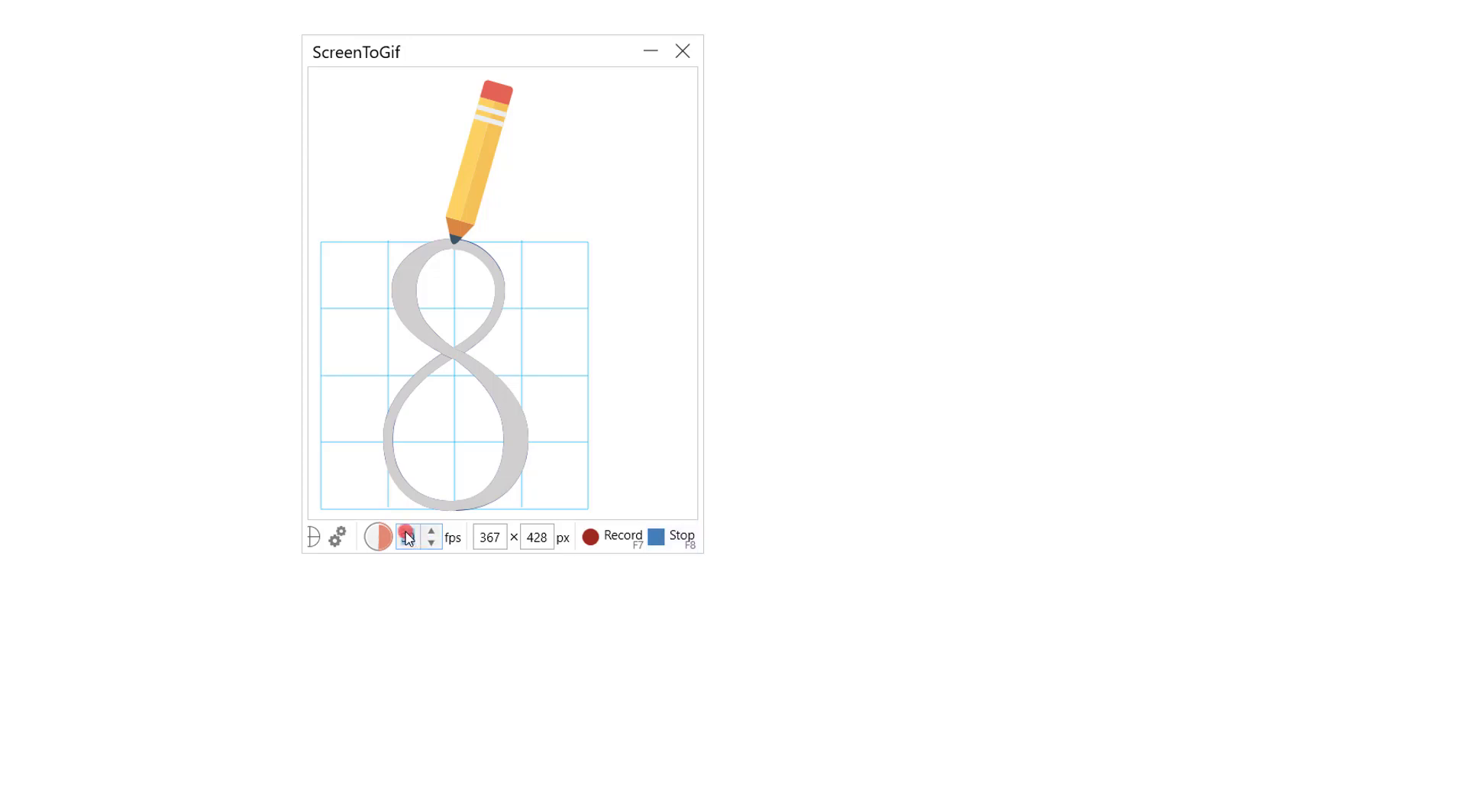
{"action": "left_click", "coordinate": [415, 537]}
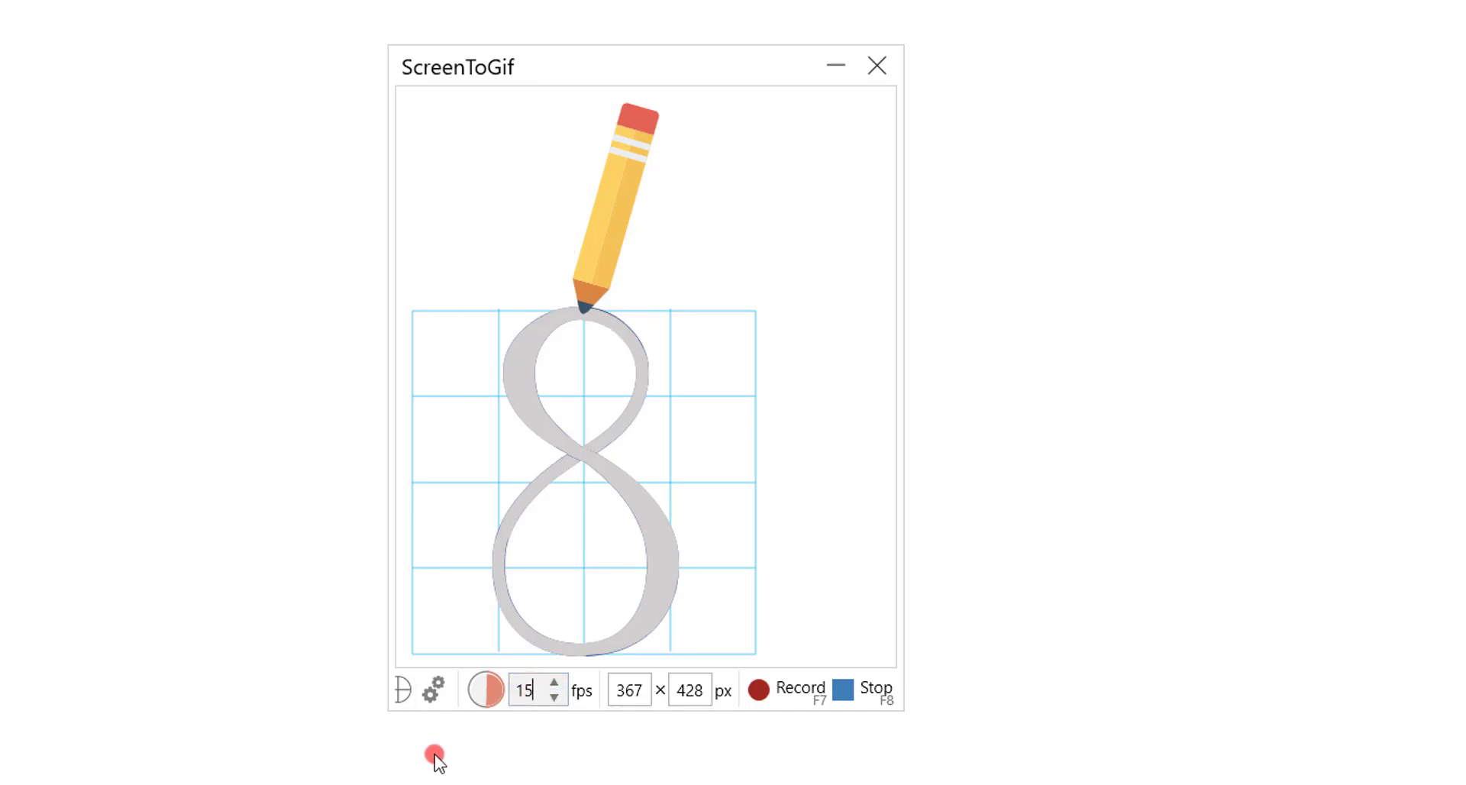
{"action": "left_click", "coordinate": [495, 692]}
Try showing the mouse cursor and disabling the pre-start countdown in the recorder options, restoring both before confirming
{"action": "left_click", "coordinate": [437, 692]}
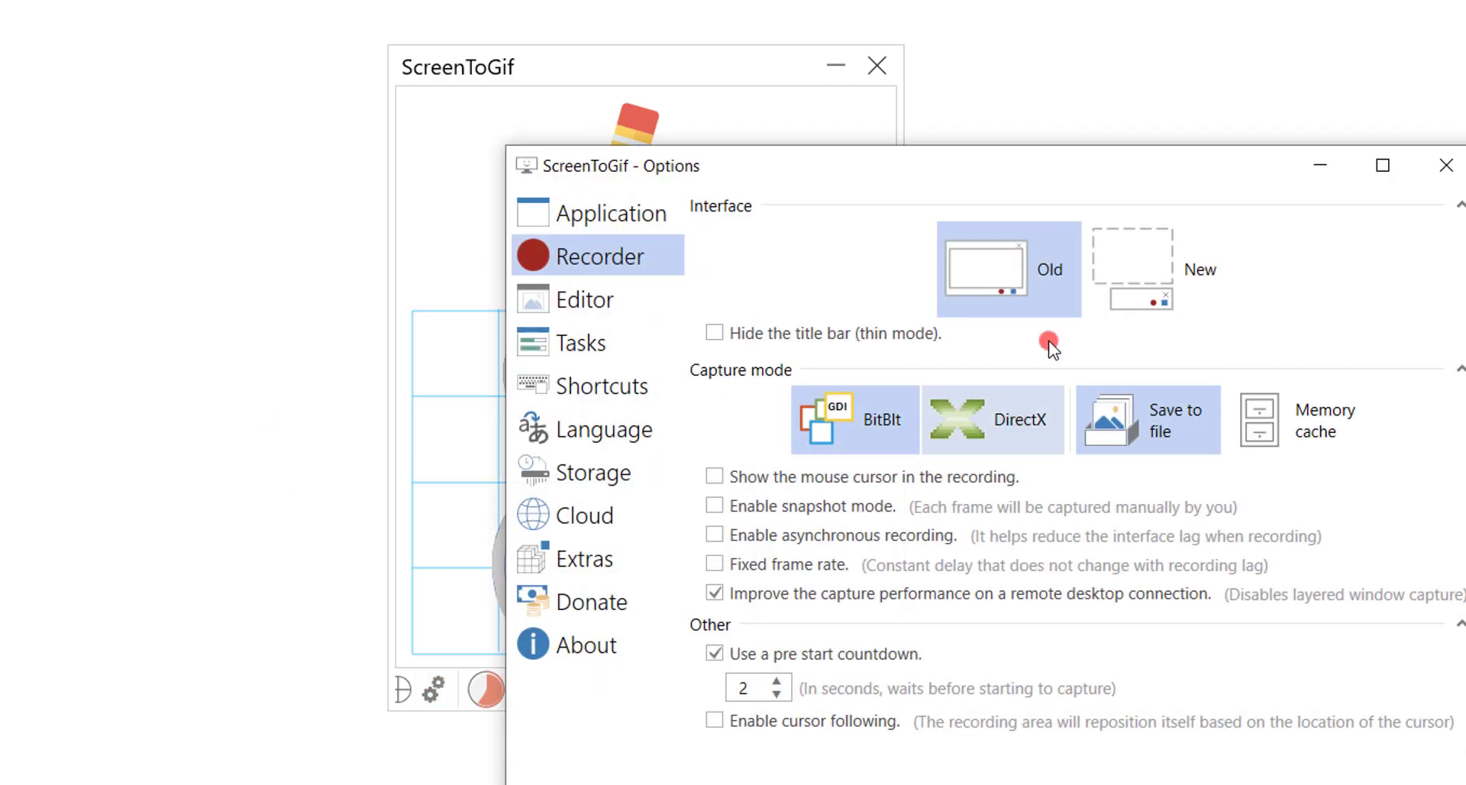
{"action": "left_click_drag", "start_coordinate": [1150, 183], "coordinate": [1465, 86]}
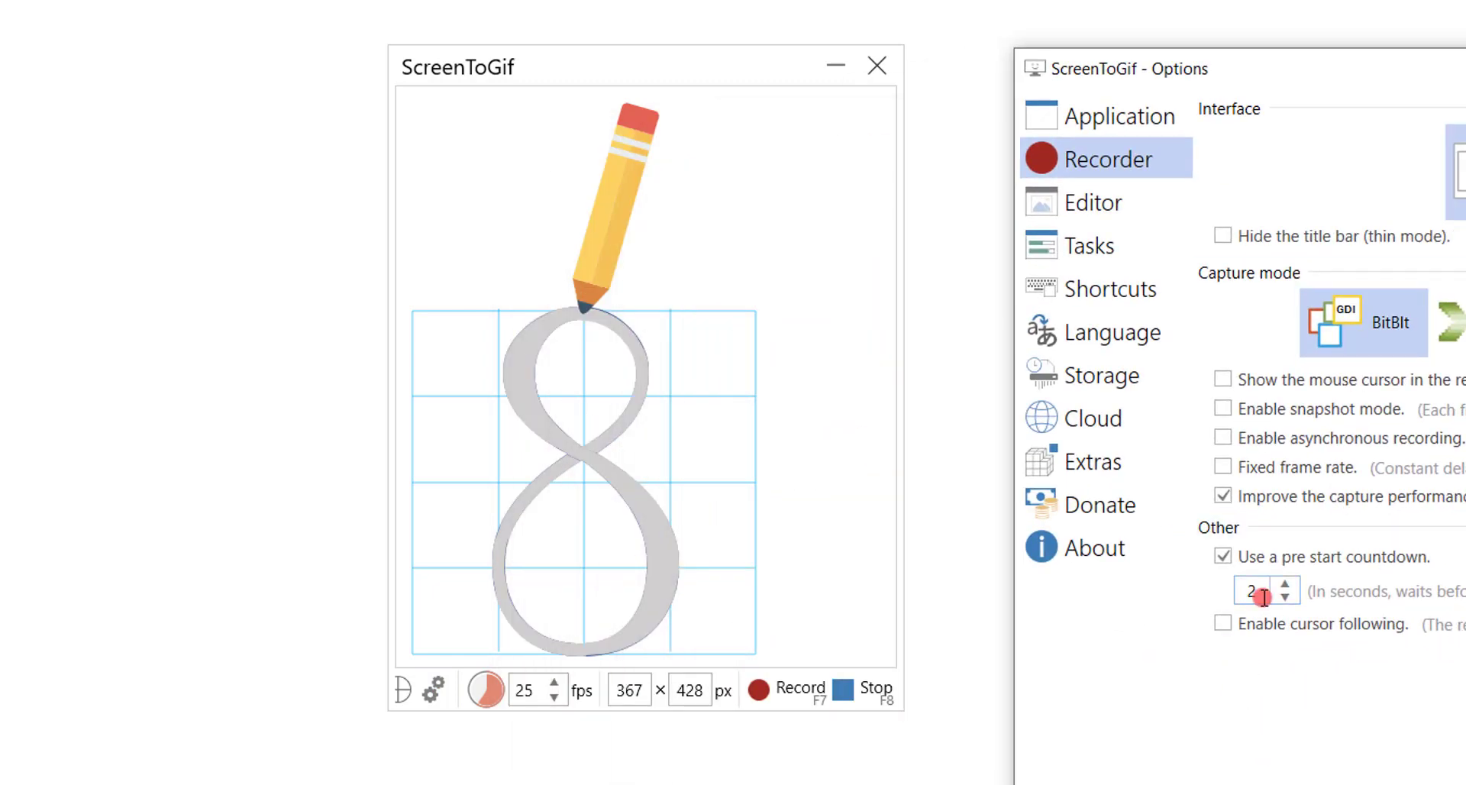
{"action": "left_click", "coordinate": [1240, 381]}
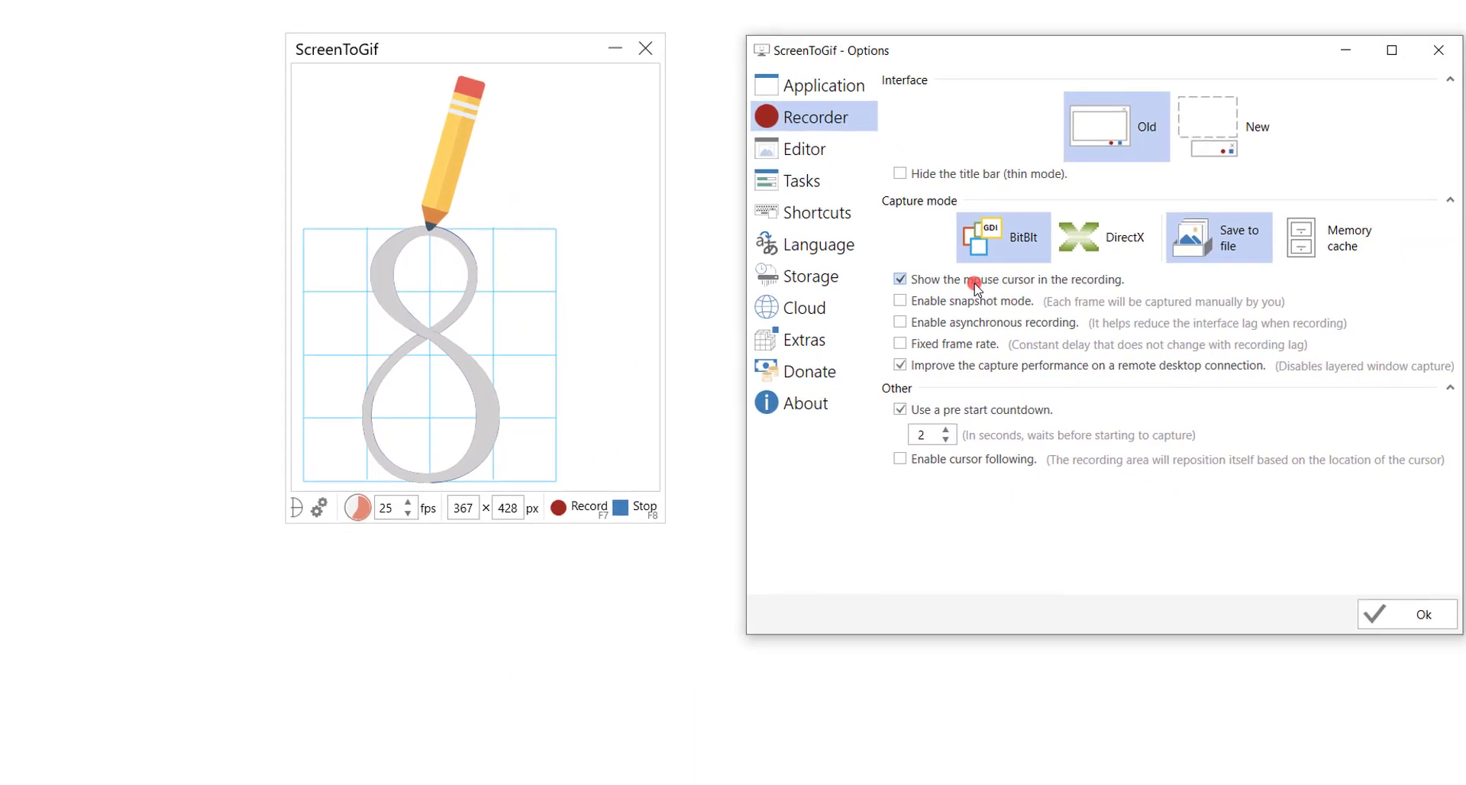
{"action": "left_click", "coordinate": [901, 279]}
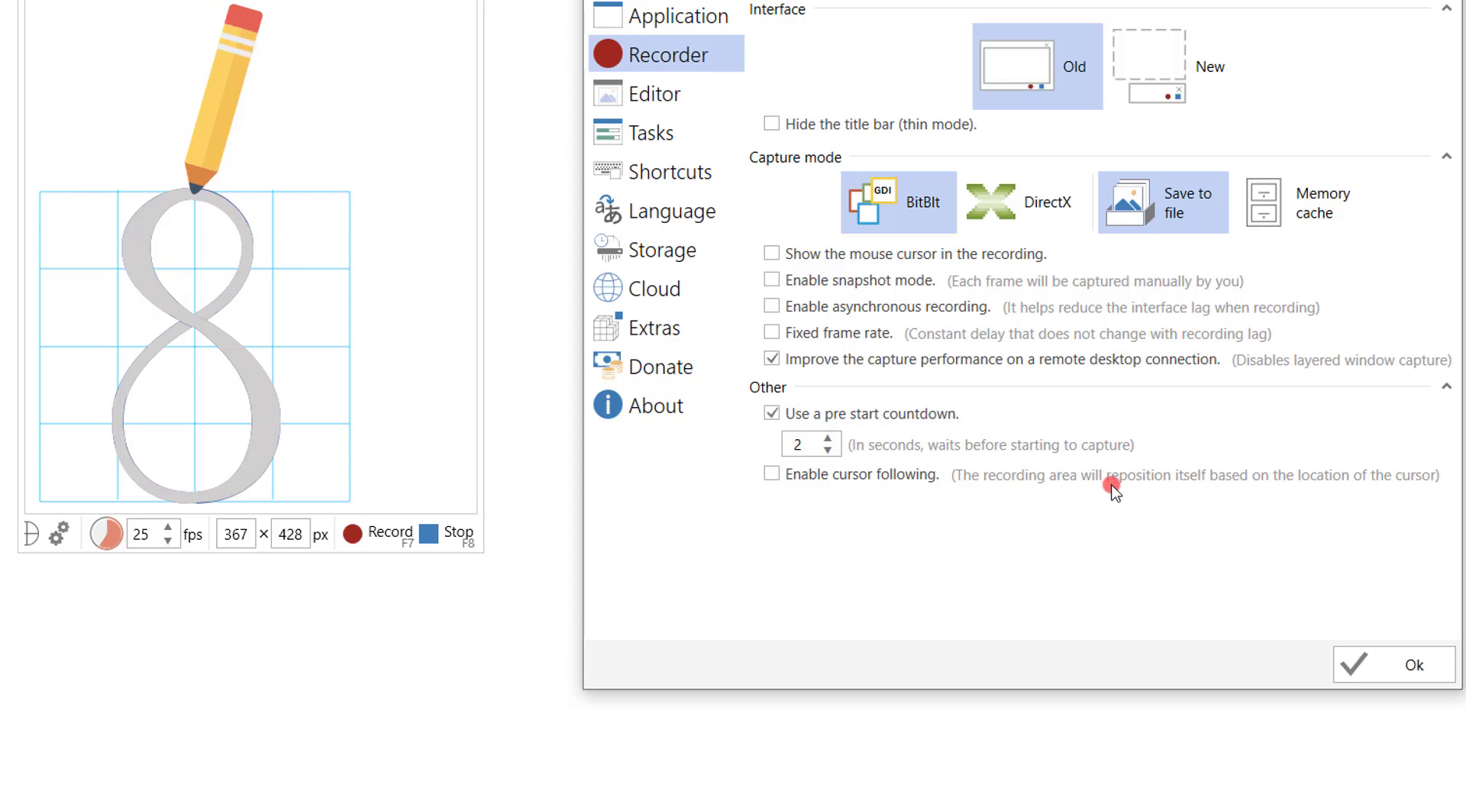
{"action": "left_click", "coordinate": [774, 414]}
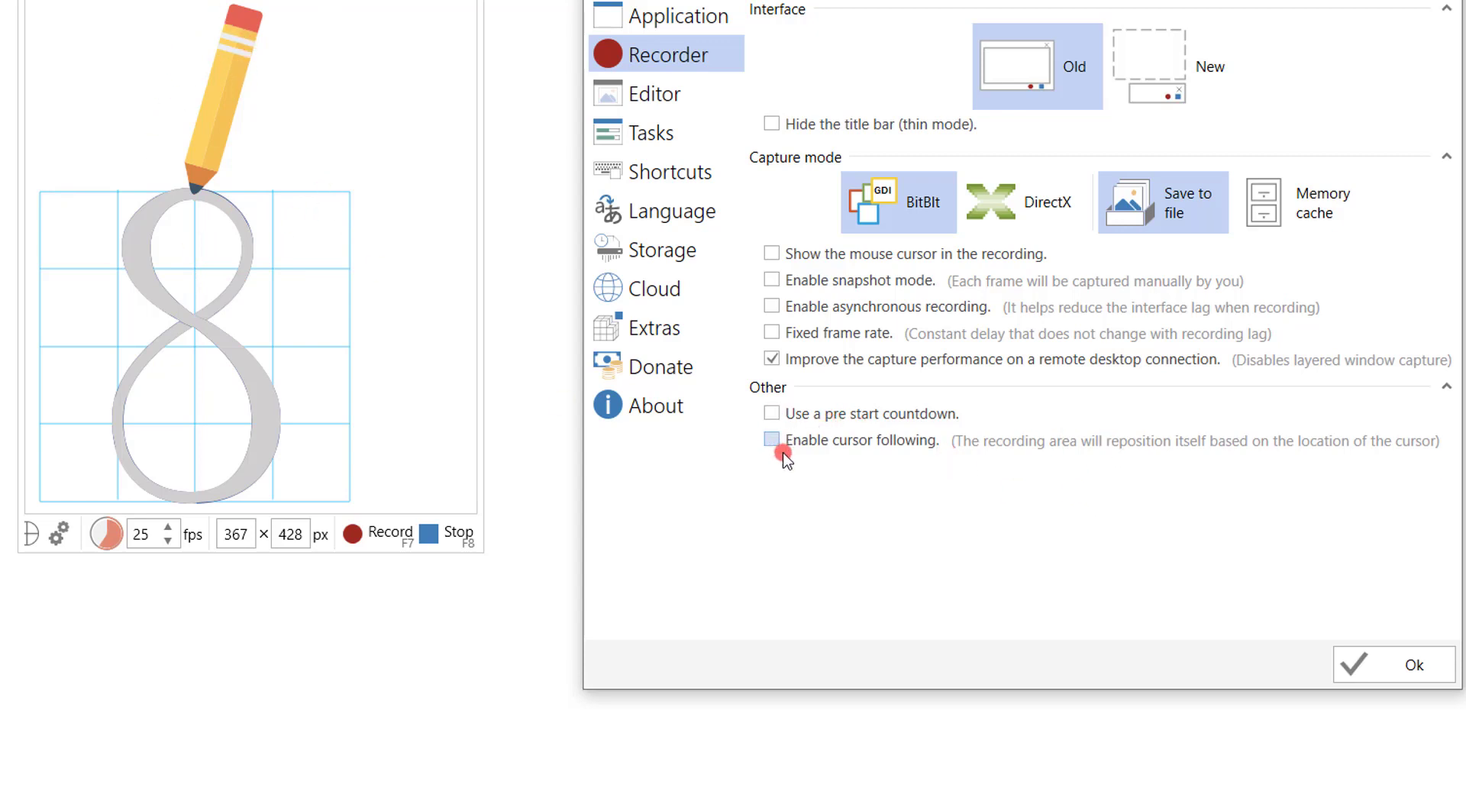
{"action": "left_click", "coordinate": [773, 415]}
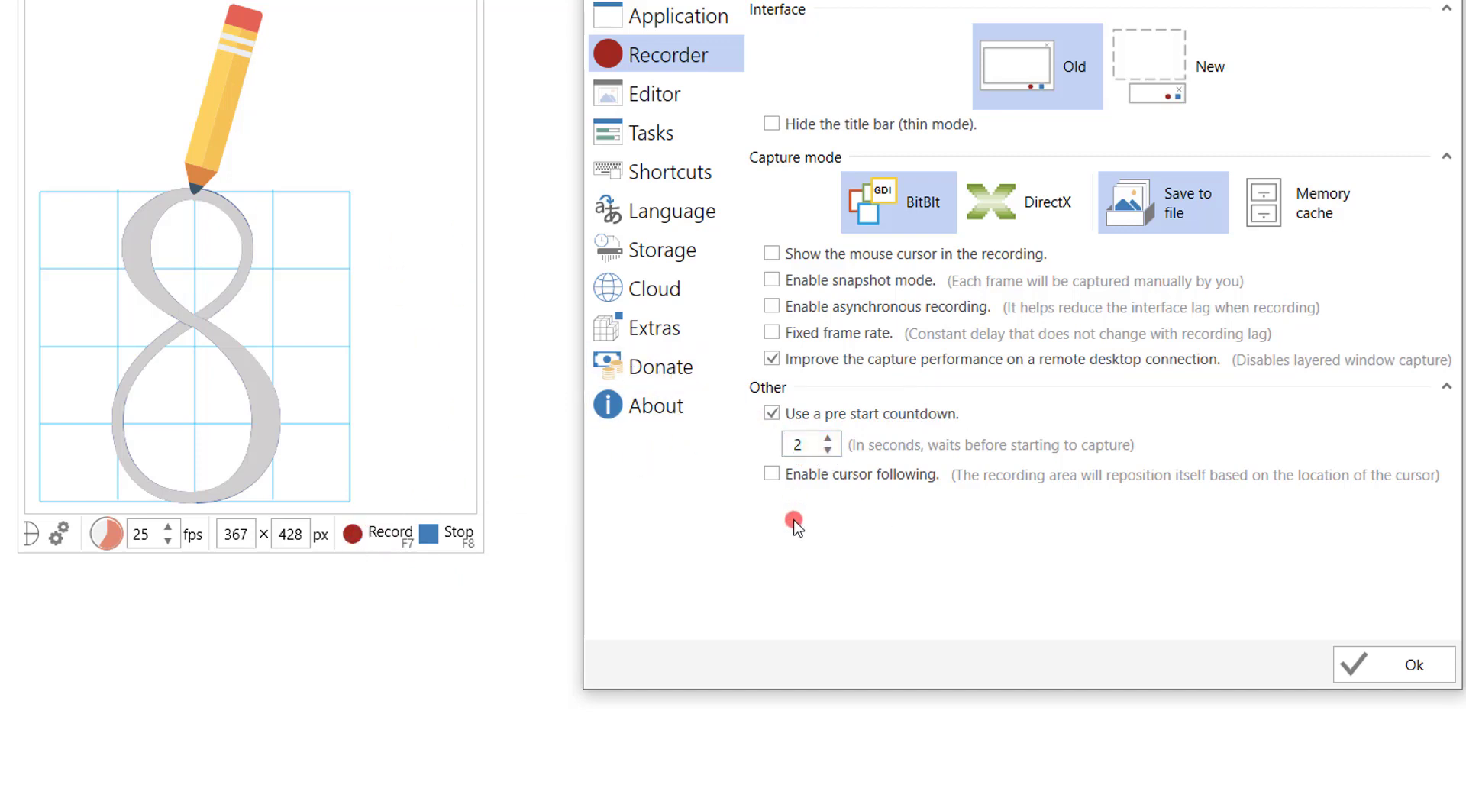
{"action": "left_click", "coordinate": [1392, 665]}
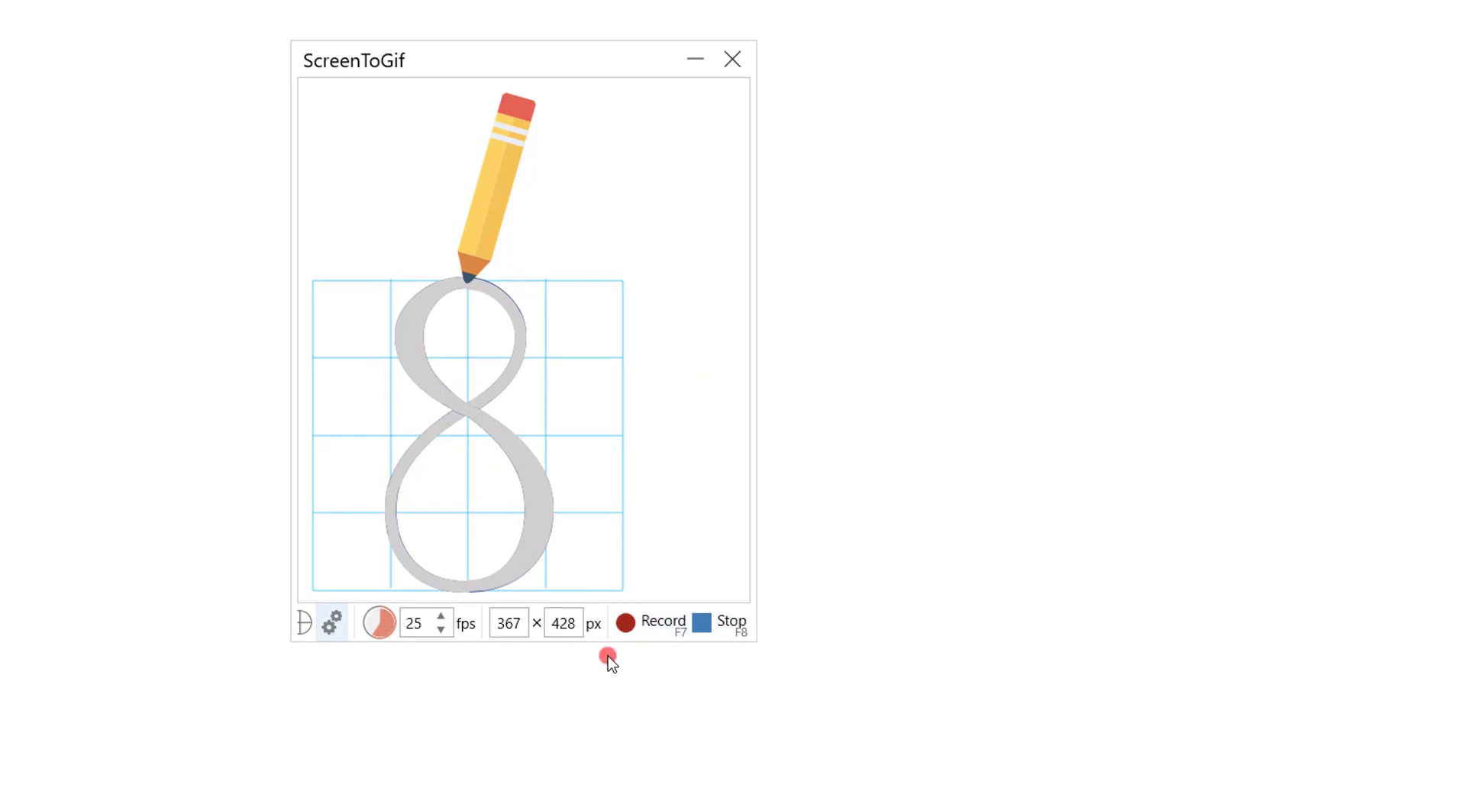
Record the figure 8 writing animation and stop the capture to open it in the editor
{"action": "left_click", "coordinate": [662, 633]}
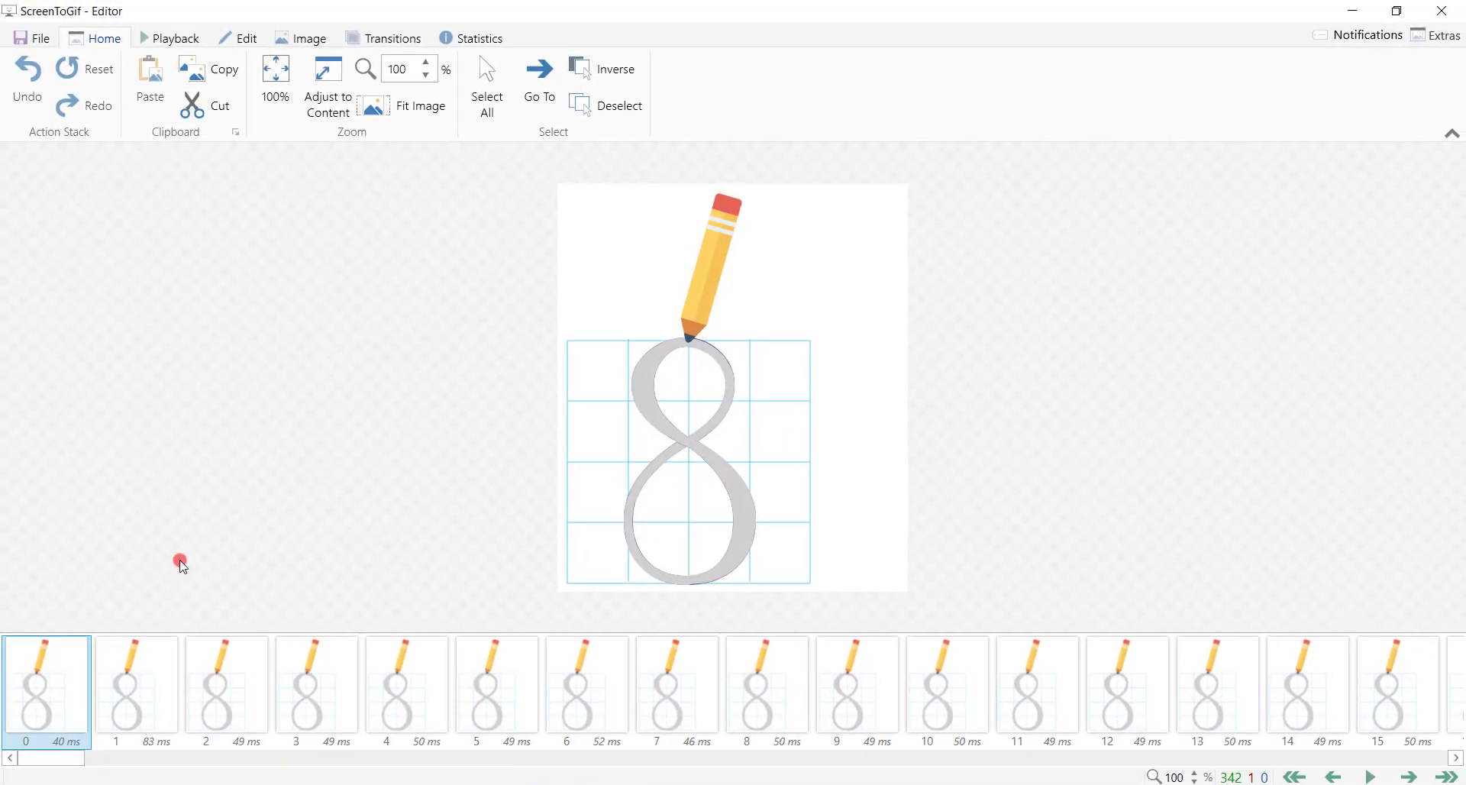
Try selecting the idle opening frames of the recording, from frame 0 through 153
{"action": "left_click_drag", "start_coordinate": [50, 775], "coordinate": [79, 781]}
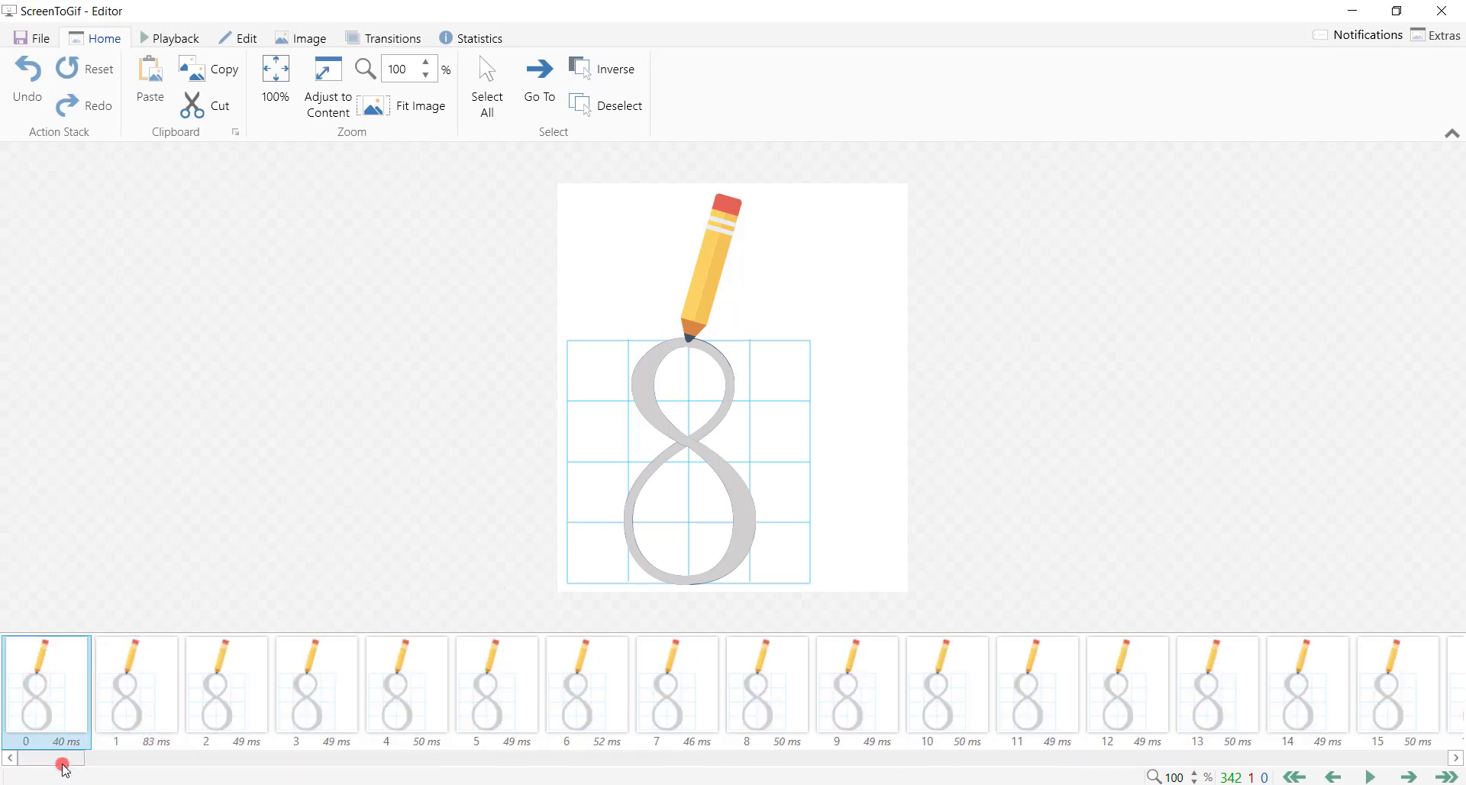
{"action": "left_click_drag", "start_coordinate": [73, 764], "coordinate": [691, 759]}
{"action": "left_click", "coordinate": [685, 738]}
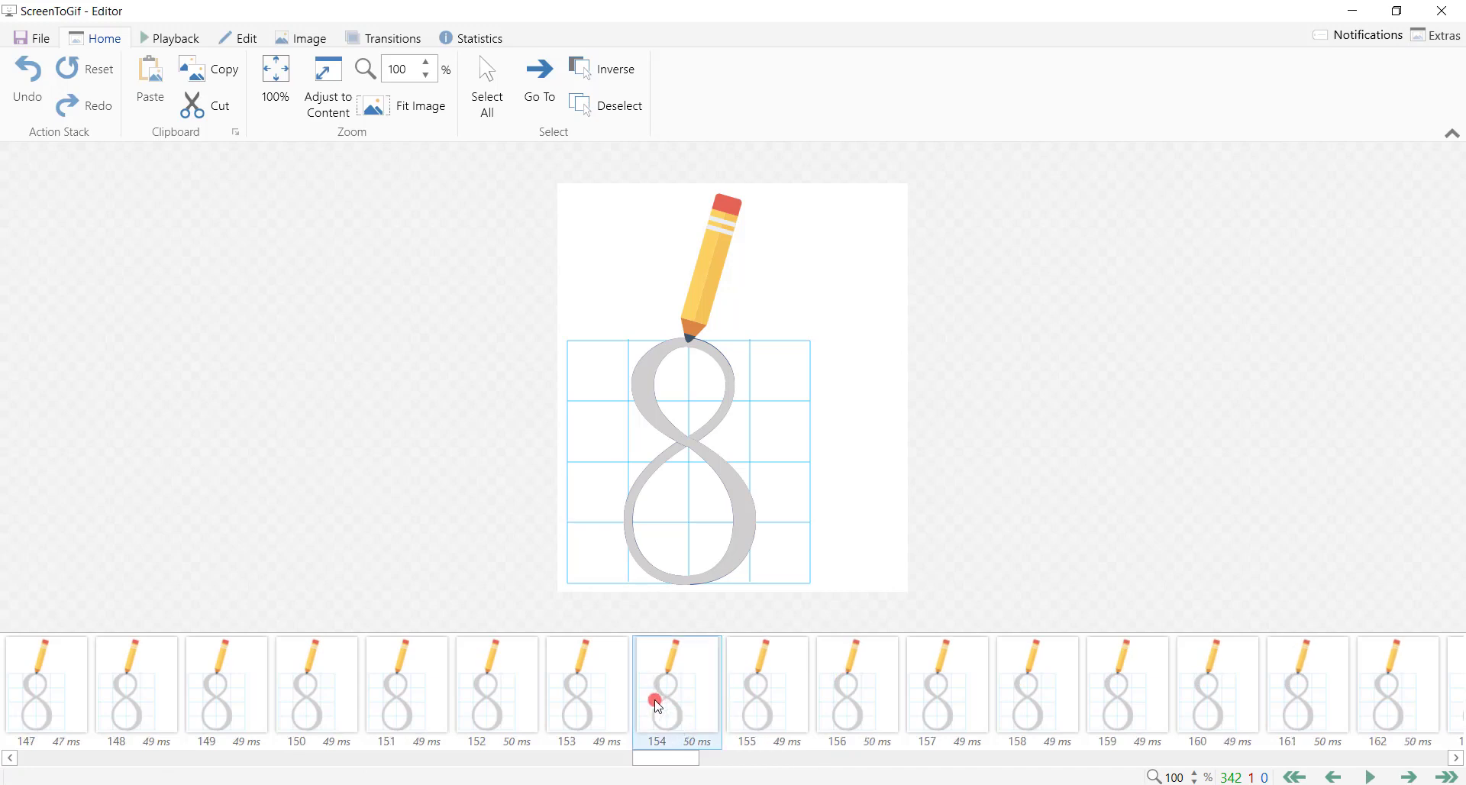
{"action": "left_click", "coordinate": [571, 691]}
{"action": "left_click", "coordinate": [581, 734], "text": "shift"}
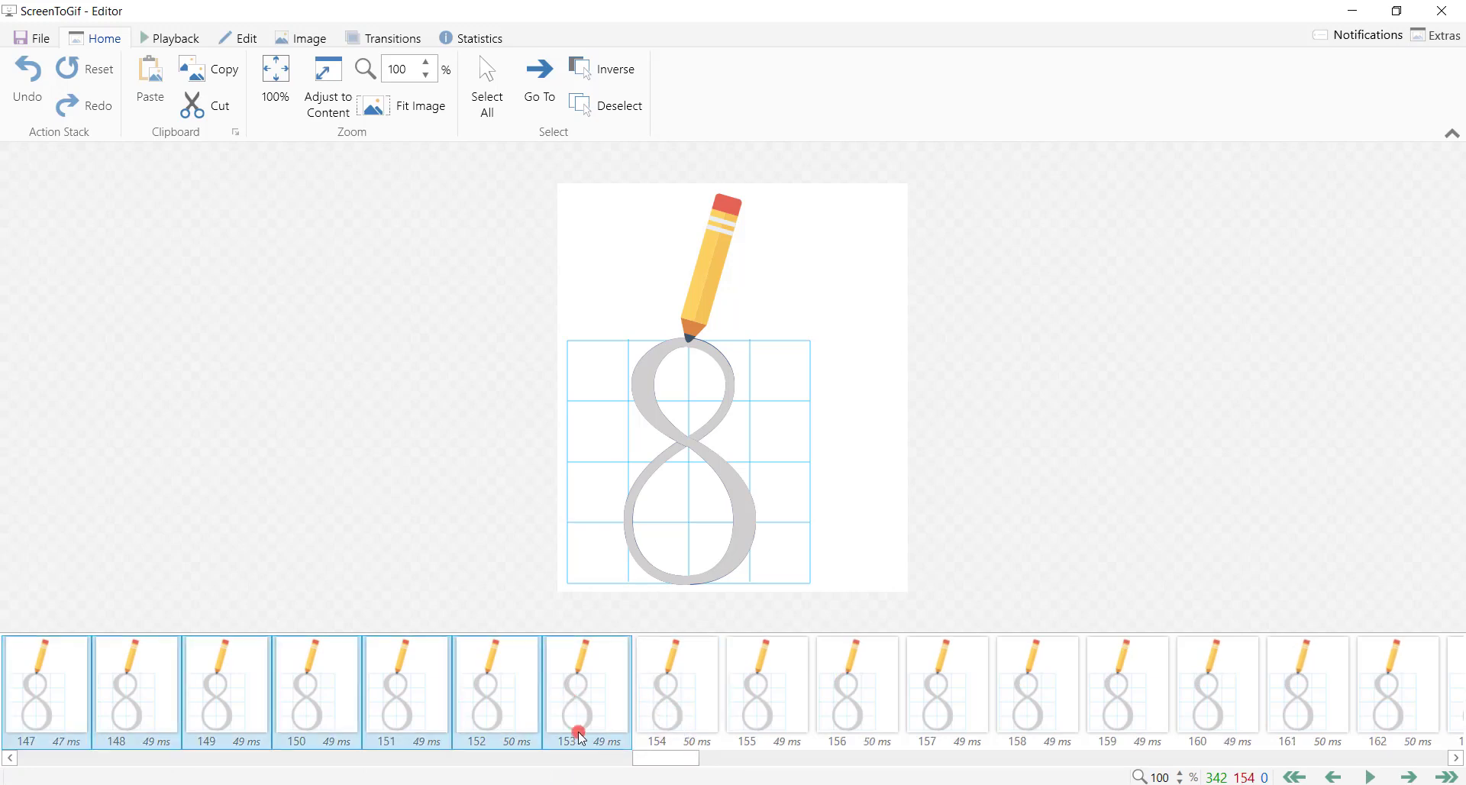
Delete the idle opening frames 0 through 143 from the recording
{"action": "left_click_drag", "start_coordinate": [658, 759], "coordinate": [593, 749]}
{"action": "left_click", "coordinate": [96, 709]}
{"action": "left_click", "coordinate": [52, 706]}
{"action": "left_click", "coordinate": [399, 695]}
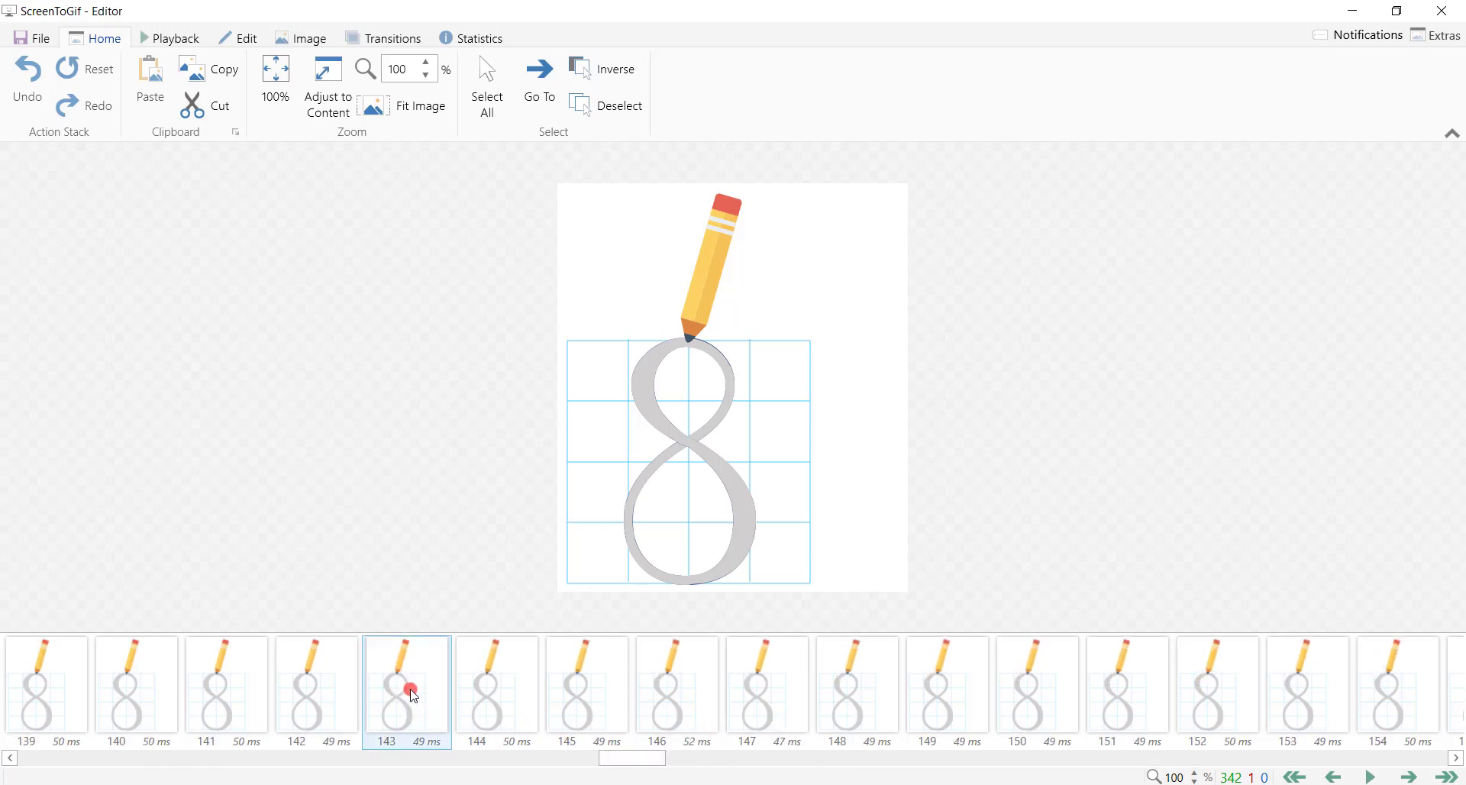
{"action": "key", "text": "shift"}
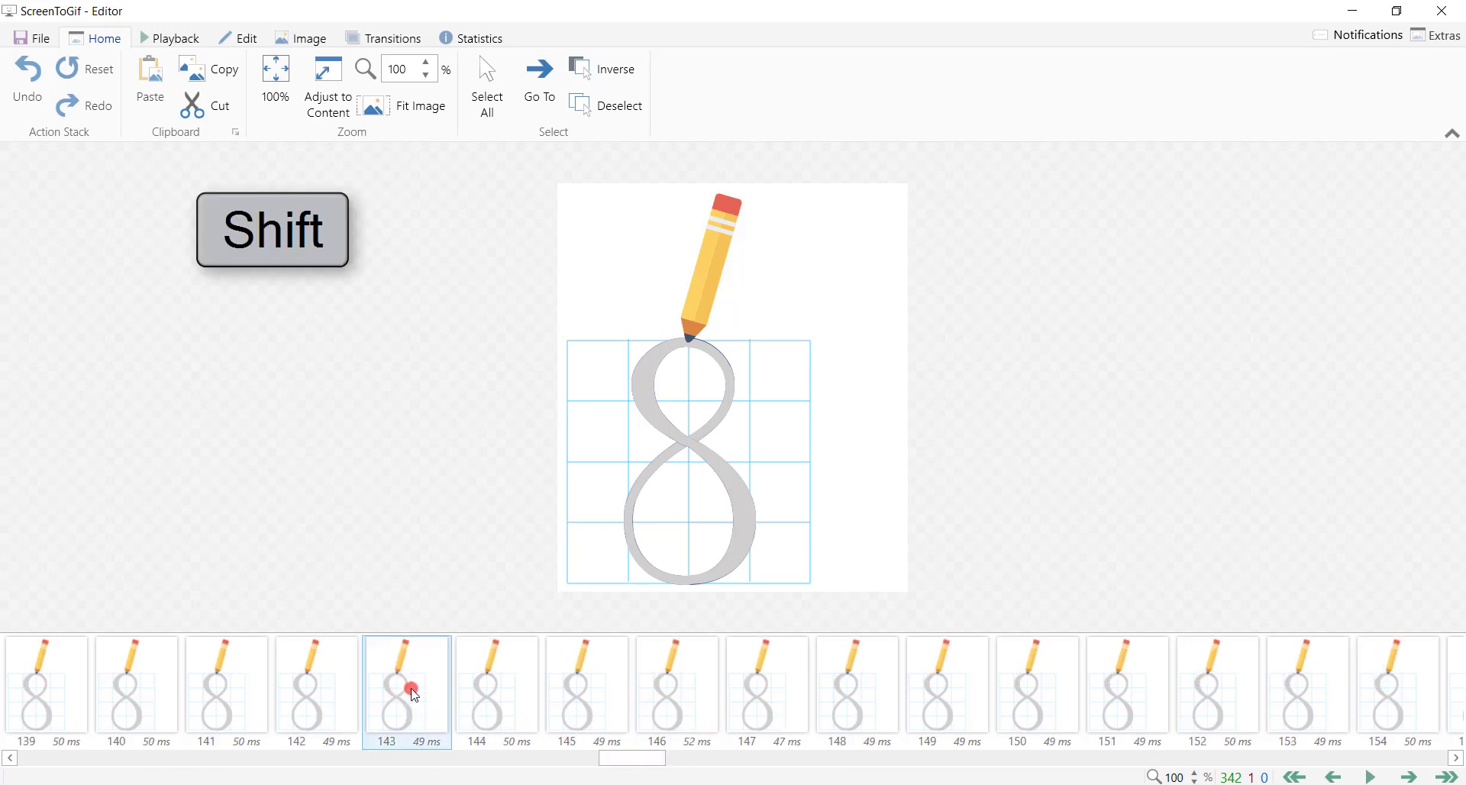
{"action": "left_click", "coordinate": [416, 699], "text": "shift"}
{"action": "mouse_move", "coordinate": [631, 760]}
{"action": "left_mouse_down"}
{"action": "mouse_move", "coordinate": [32, 747]}
{"action": "mouse_move", "coordinate": [717, 733]}
{"action": "mouse_move", "coordinate": [590, 752]}
{"action": "mouse_move", "coordinate": [633, 769]}
{"action": "left_mouse_up"}
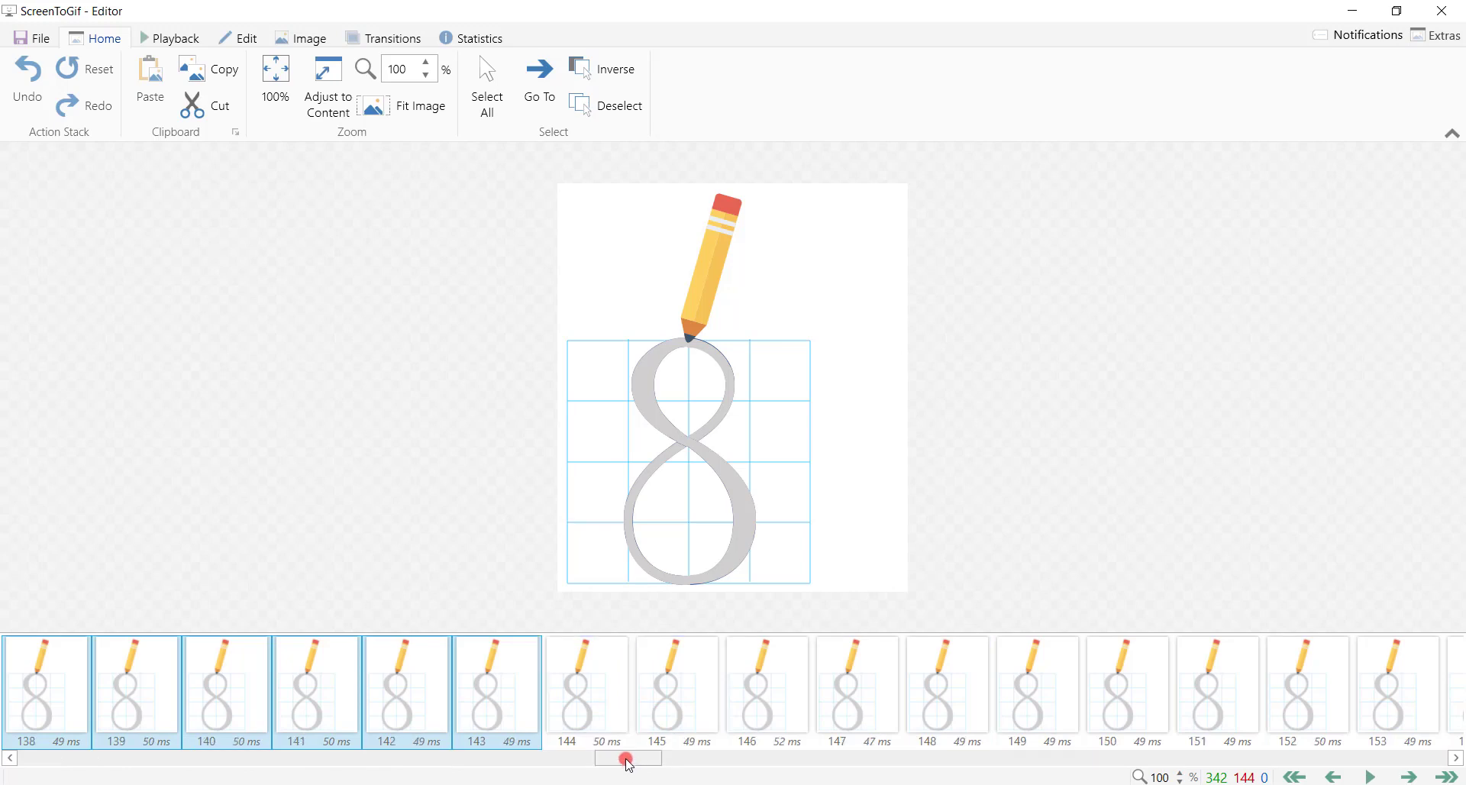
{"action": "key", "text": "Delete"}
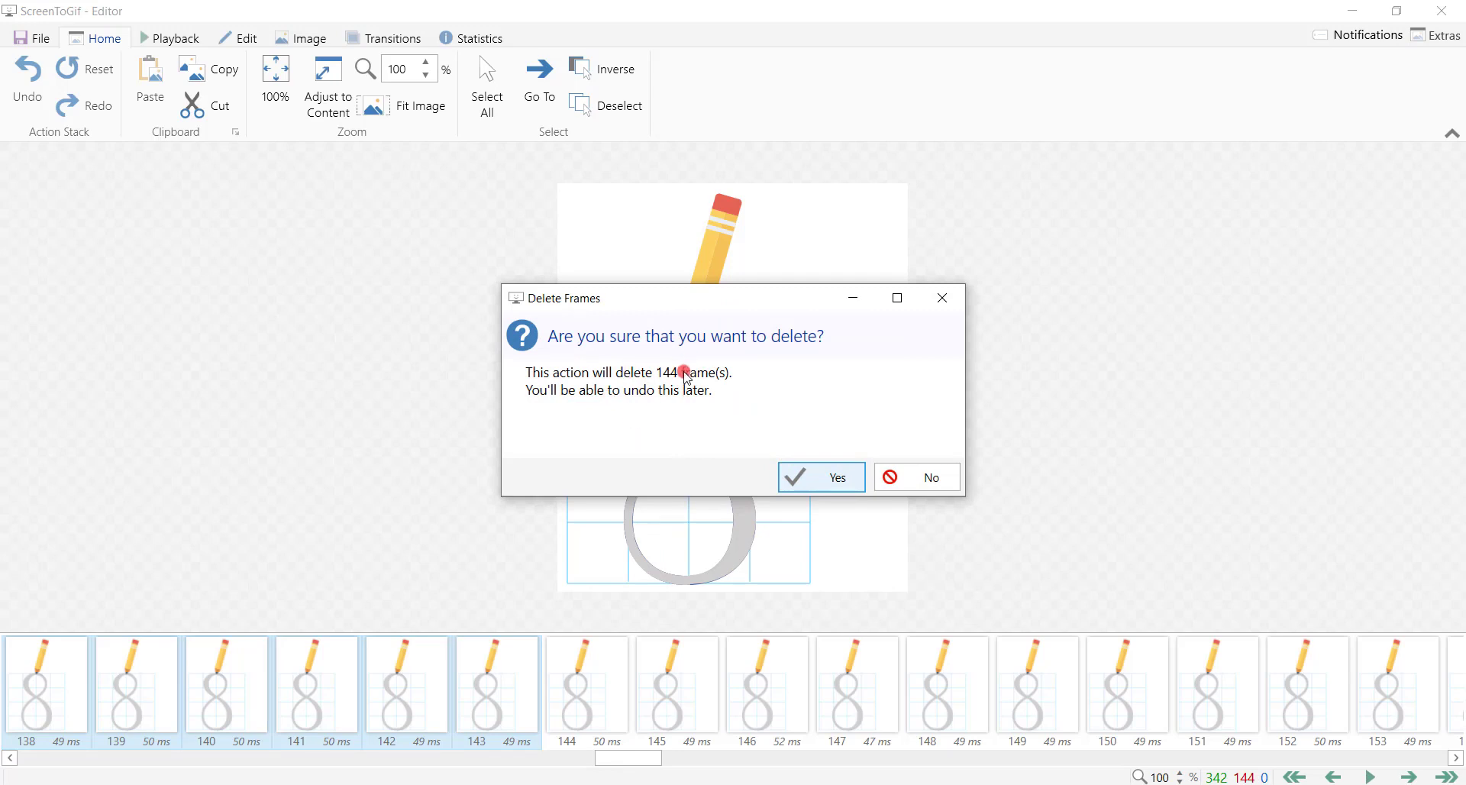
{"action": "left_click", "coordinate": [822, 490]}
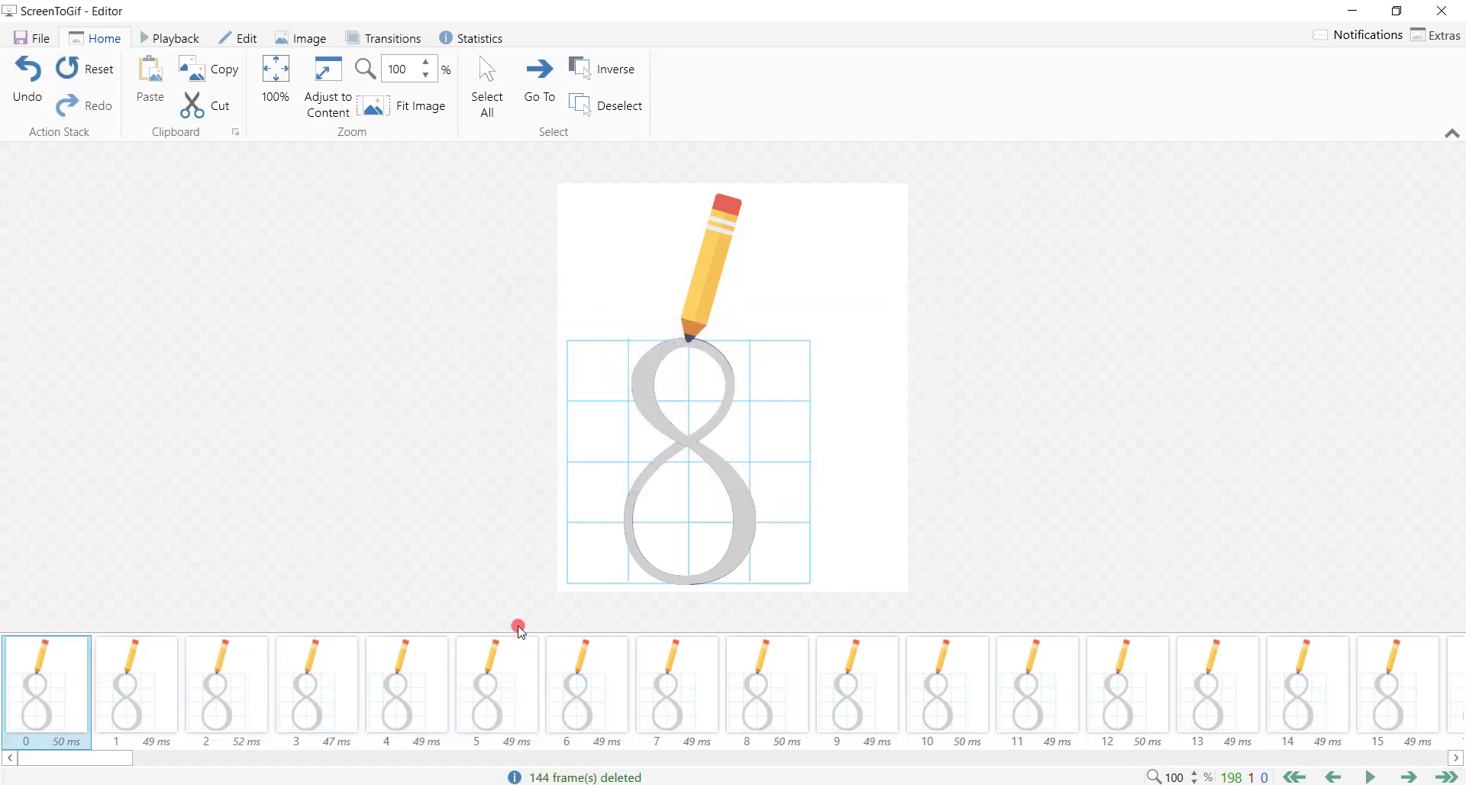
Delete the surplus closing frames 145 through 197, where the figure 8 is already fully drawn
{"action": "left_click_drag", "start_coordinate": [73, 763], "coordinate": [1454, 696]}
{"action": "left_click", "coordinate": [503, 679]}
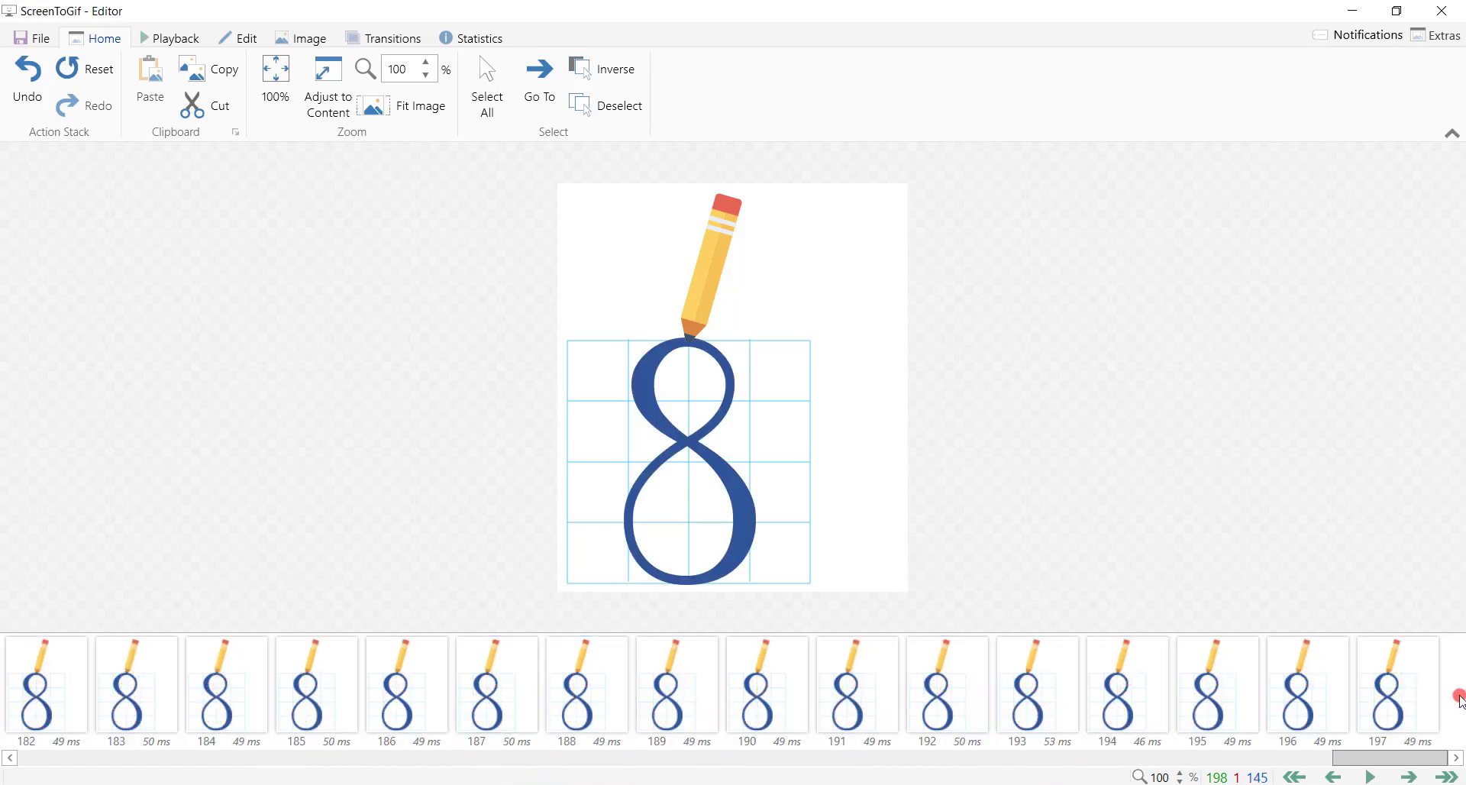
{"action": "left_click", "coordinate": [1400, 691], "text": "shift"}
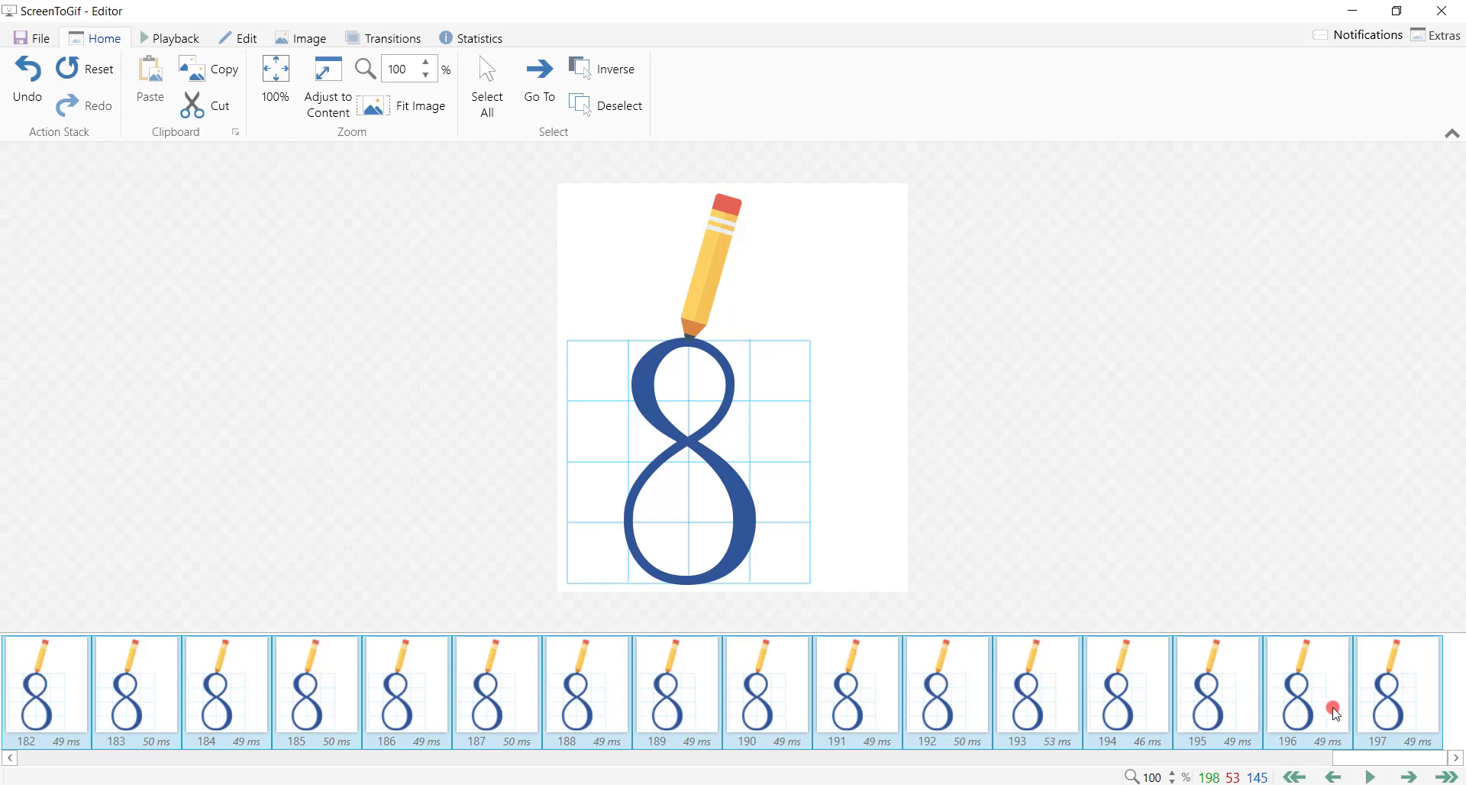
{"action": "key", "text": "Delete"}
{"action": "left_click", "coordinate": [798, 475]}
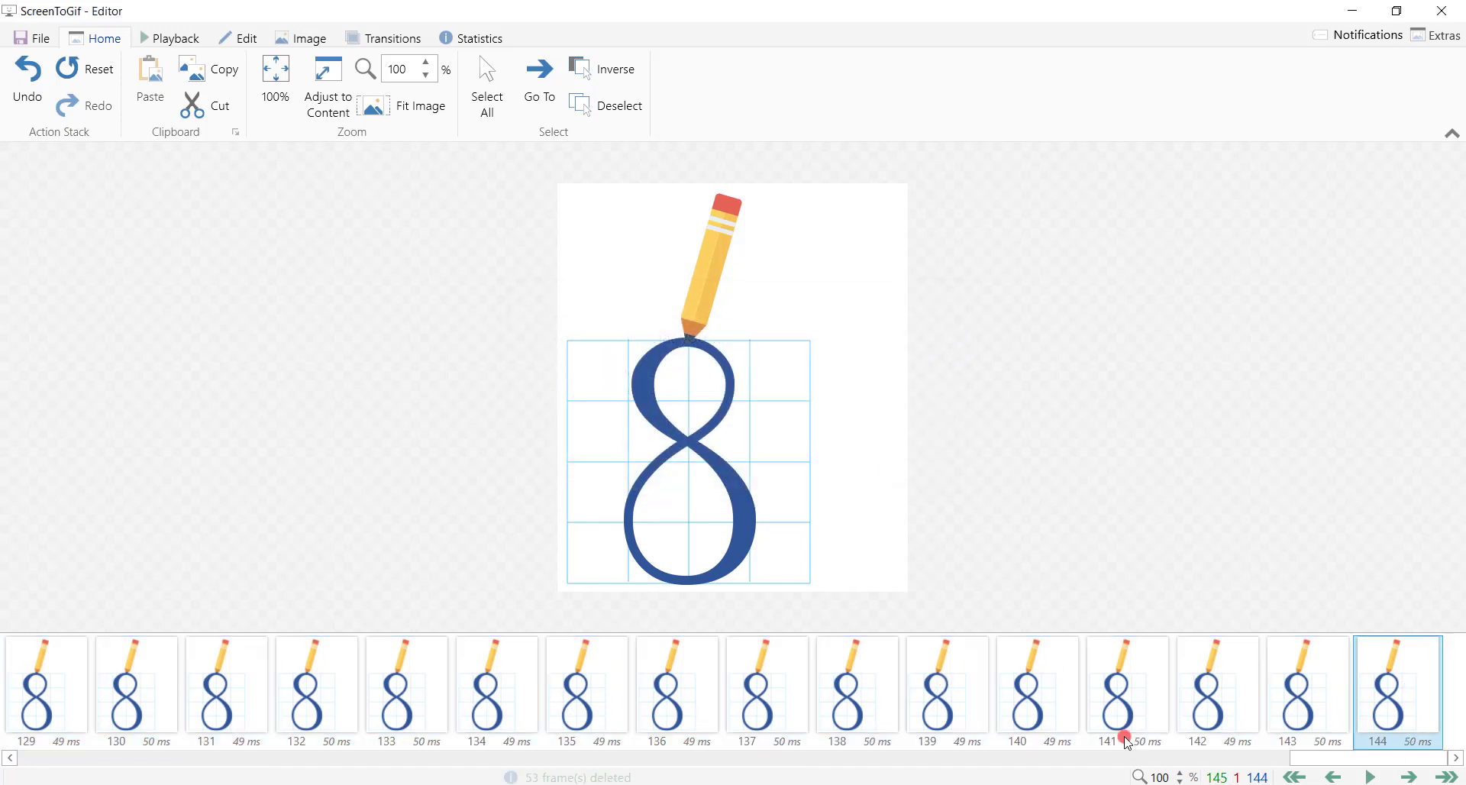
{"action": "left_click_drag", "start_coordinate": [1308, 758], "coordinate": [11, 766]}
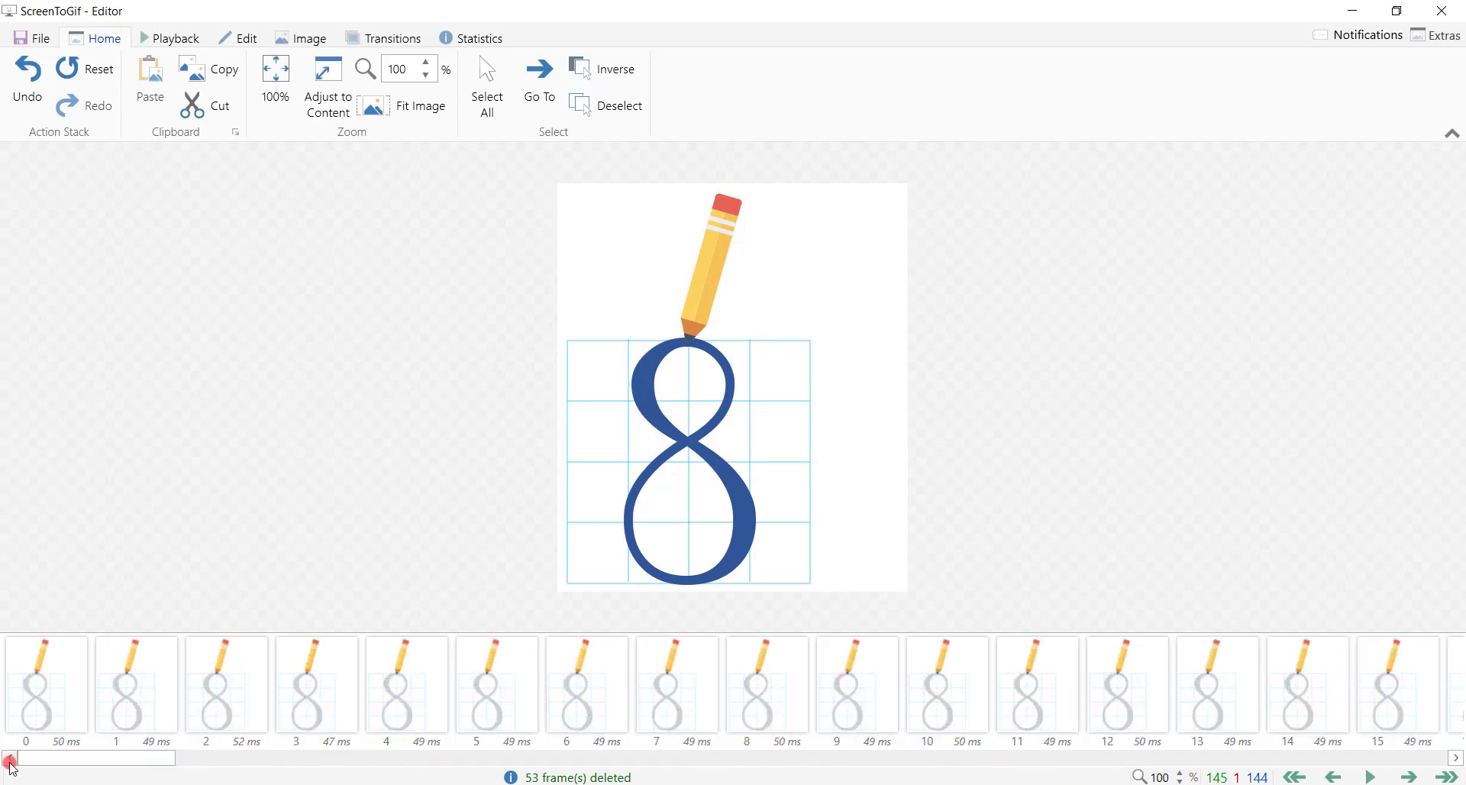
Set up saving the trimmed recording under the file name "Viết số 8 - đúng" in the Desktop folder
{"action": "mouse_move", "coordinate": [32, 773]}
{"action": "left_mouse_down"}
{"action": "mouse_move", "coordinate": [526, 737]}
{"action": "mouse_move", "coordinate": [1108, 725]}
{"action": "mouse_move", "coordinate": [1293, 694]}
{"action": "mouse_move", "coordinate": [1395, 726]}
{"action": "mouse_move", "coordinate": [306, 777]}
{"action": "mouse_move", "coordinate": [6, 777]}
{"action": "mouse_move", "coordinate": [12, 764]}
{"action": "left_mouse_up"}
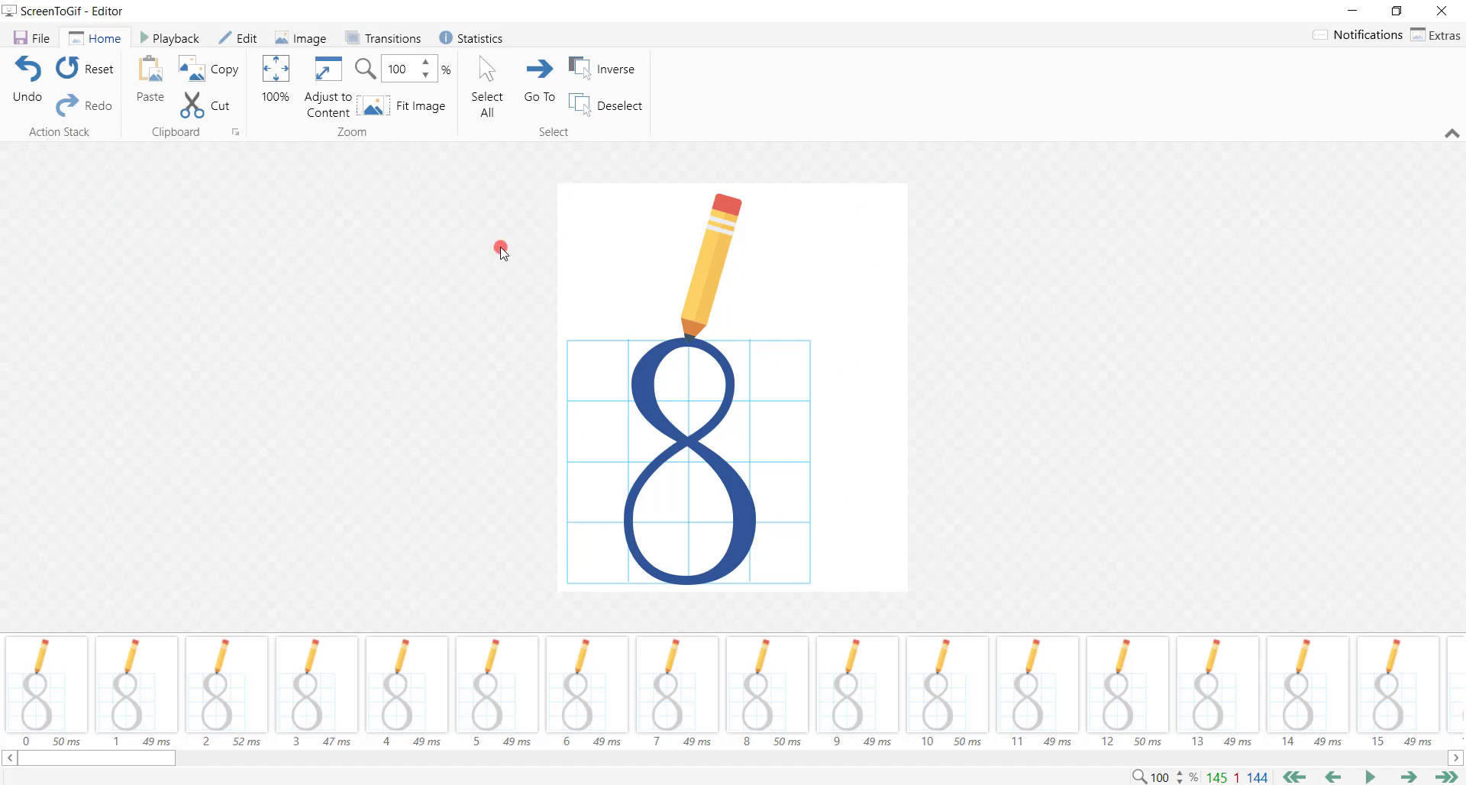
{"action": "left_click", "coordinate": [35, 40]}
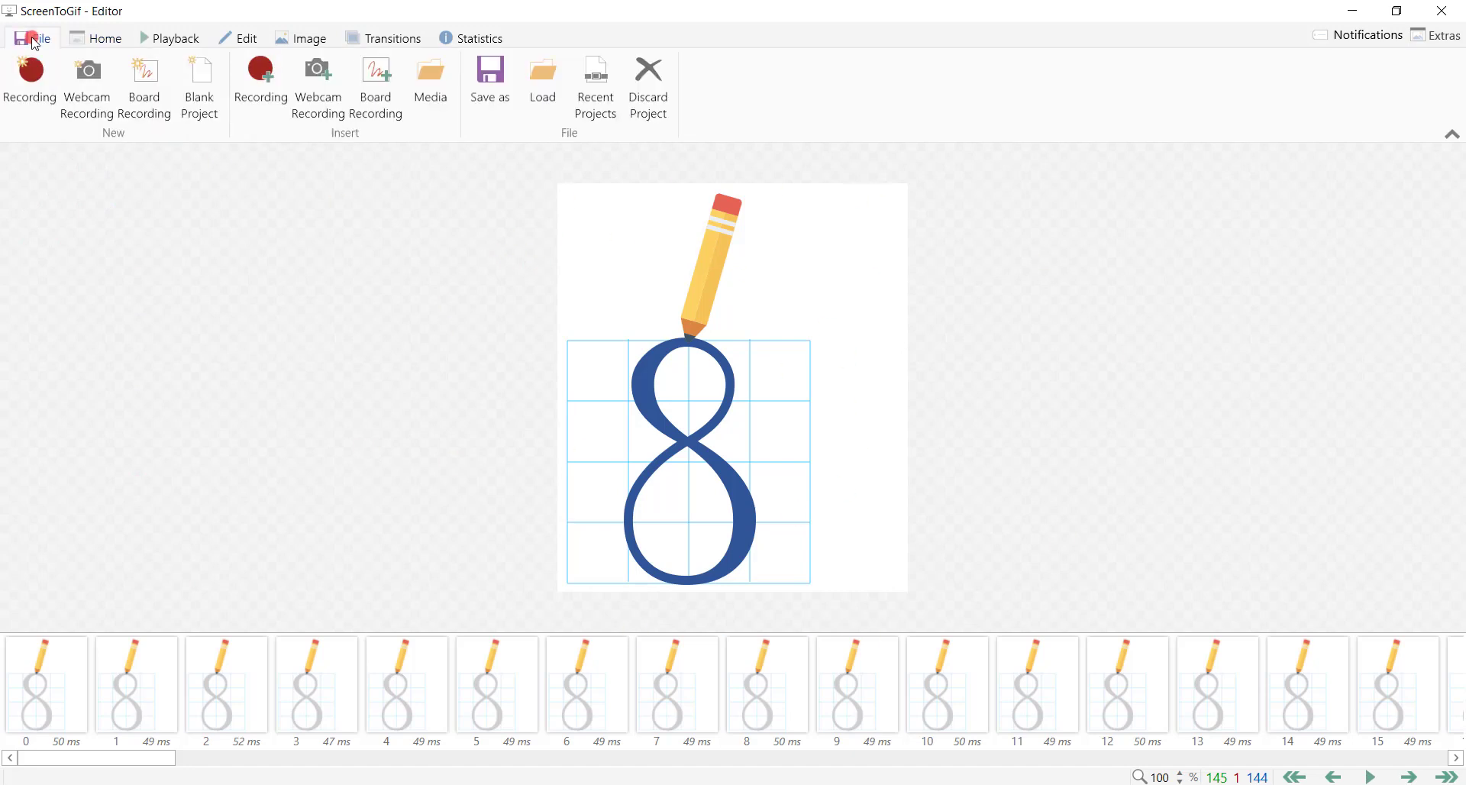
{"action": "left_click", "coordinate": [489, 76]}
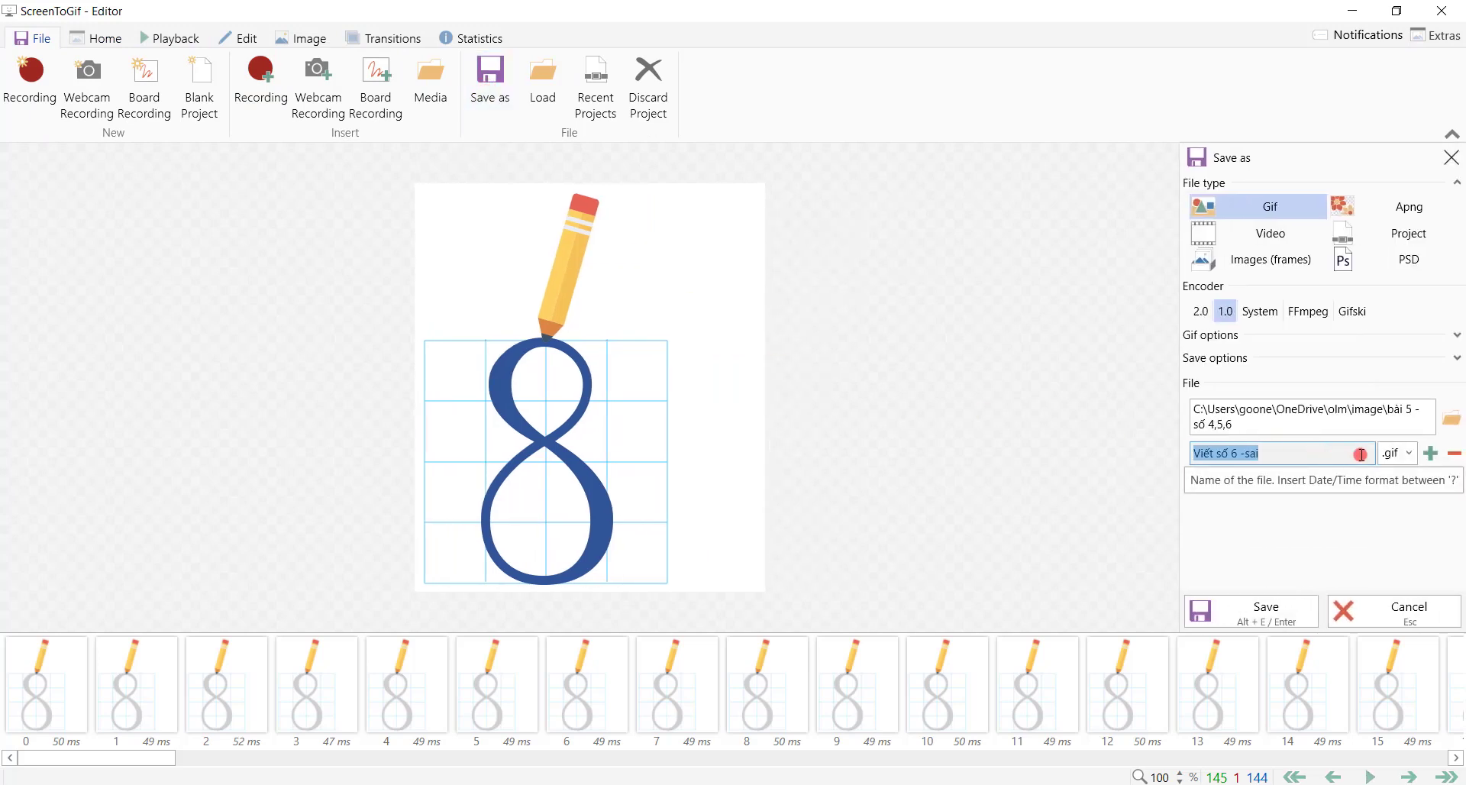
{"action": "left_click", "coordinate": [1299, 458]}
{"action": "left_click_drag", "start_coordinate": [1299, 458], "coordinate": [1061, 477]}
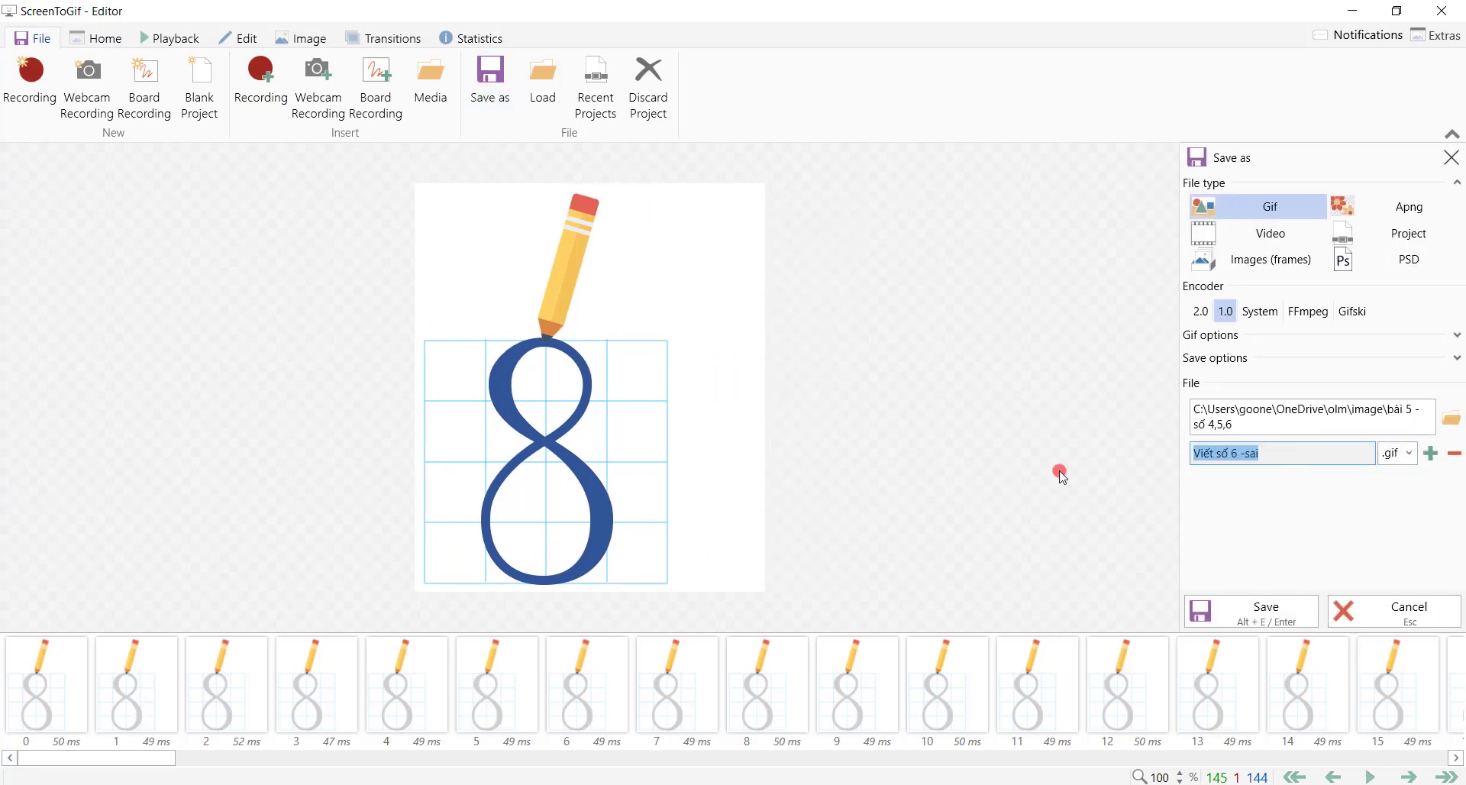
{"action": "type", "text": "Vie"}
{"action": "left_click", "coordinate": [1453, 420]}
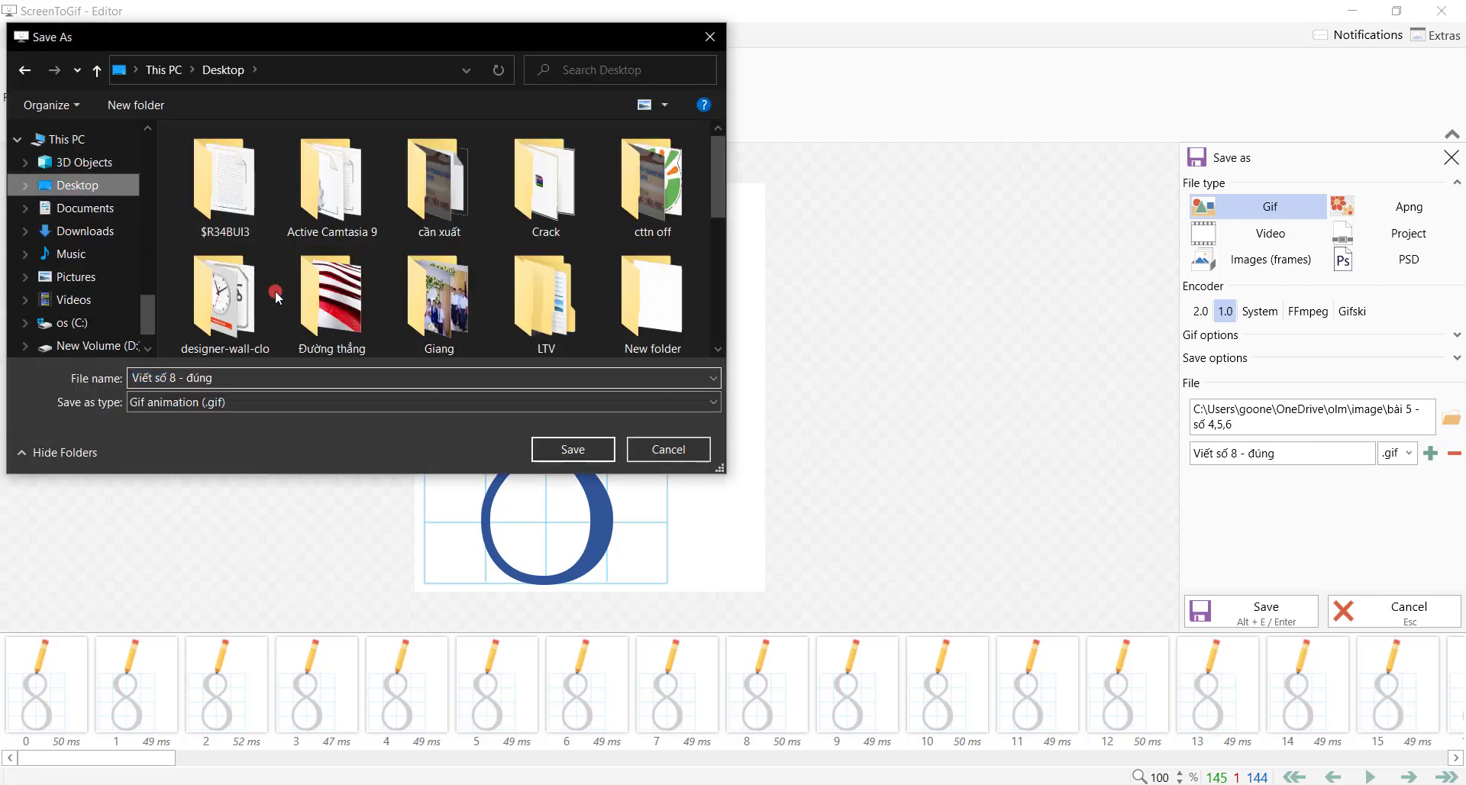
{"action": "left_click", "coordinate": [569, 449]}
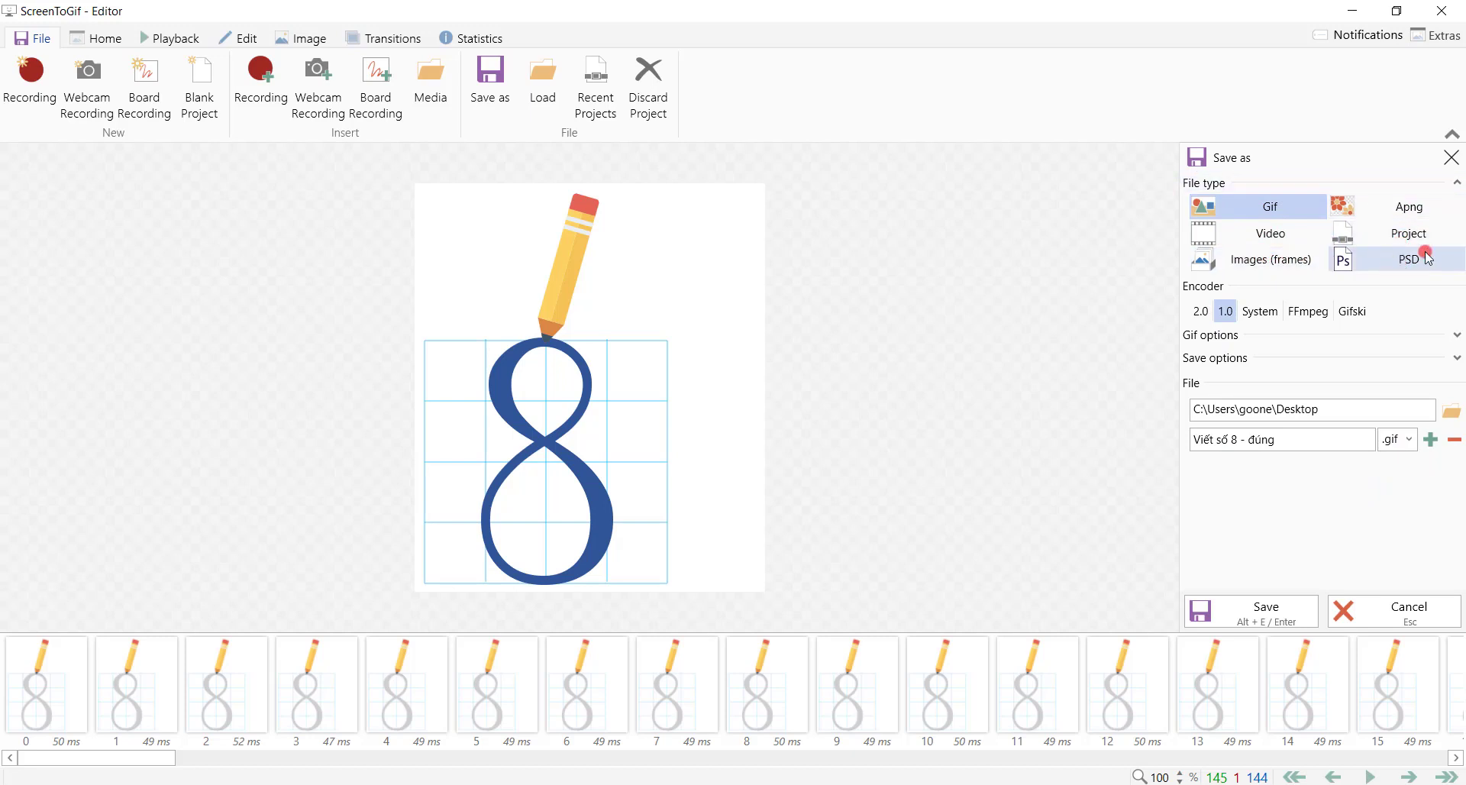
Keep Gif as the file type and save the figure 8 animation to start its encoding
{"action": "left_click", "coordinate": [1273, 210]}
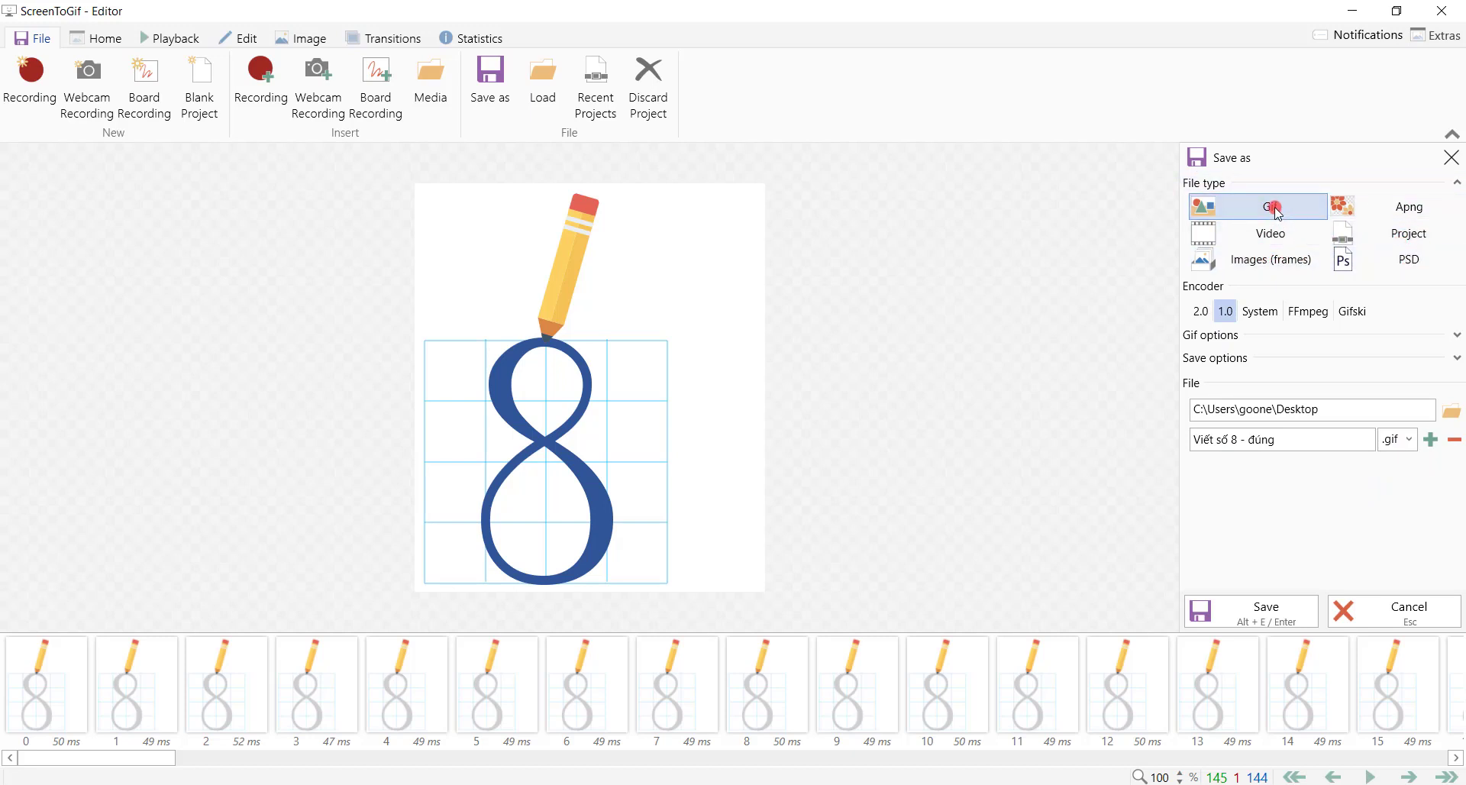
{"action": "left_click", "coordinate": [1279, 450]}
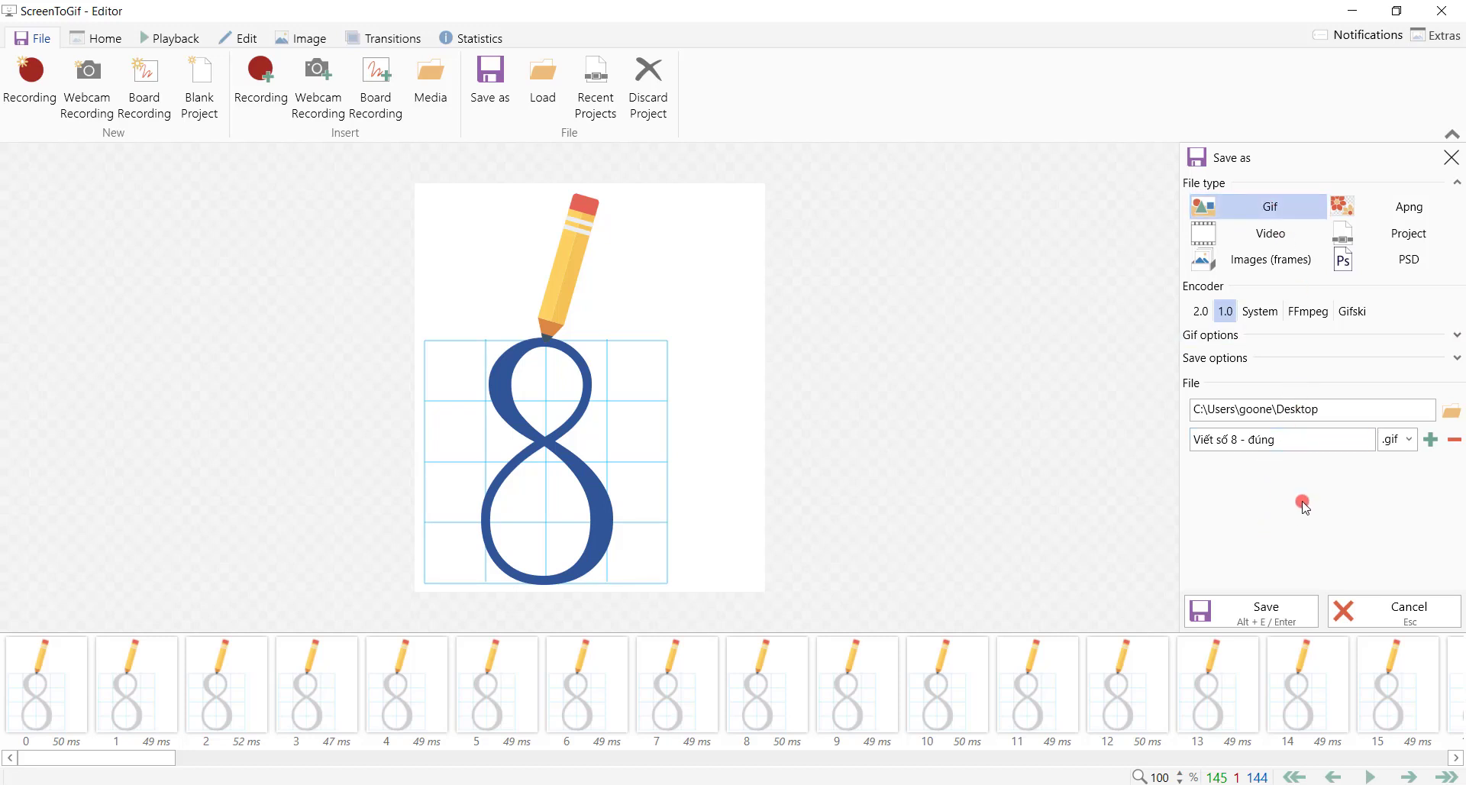
{"action": "left_click", "coordinate": [1327, 407]}
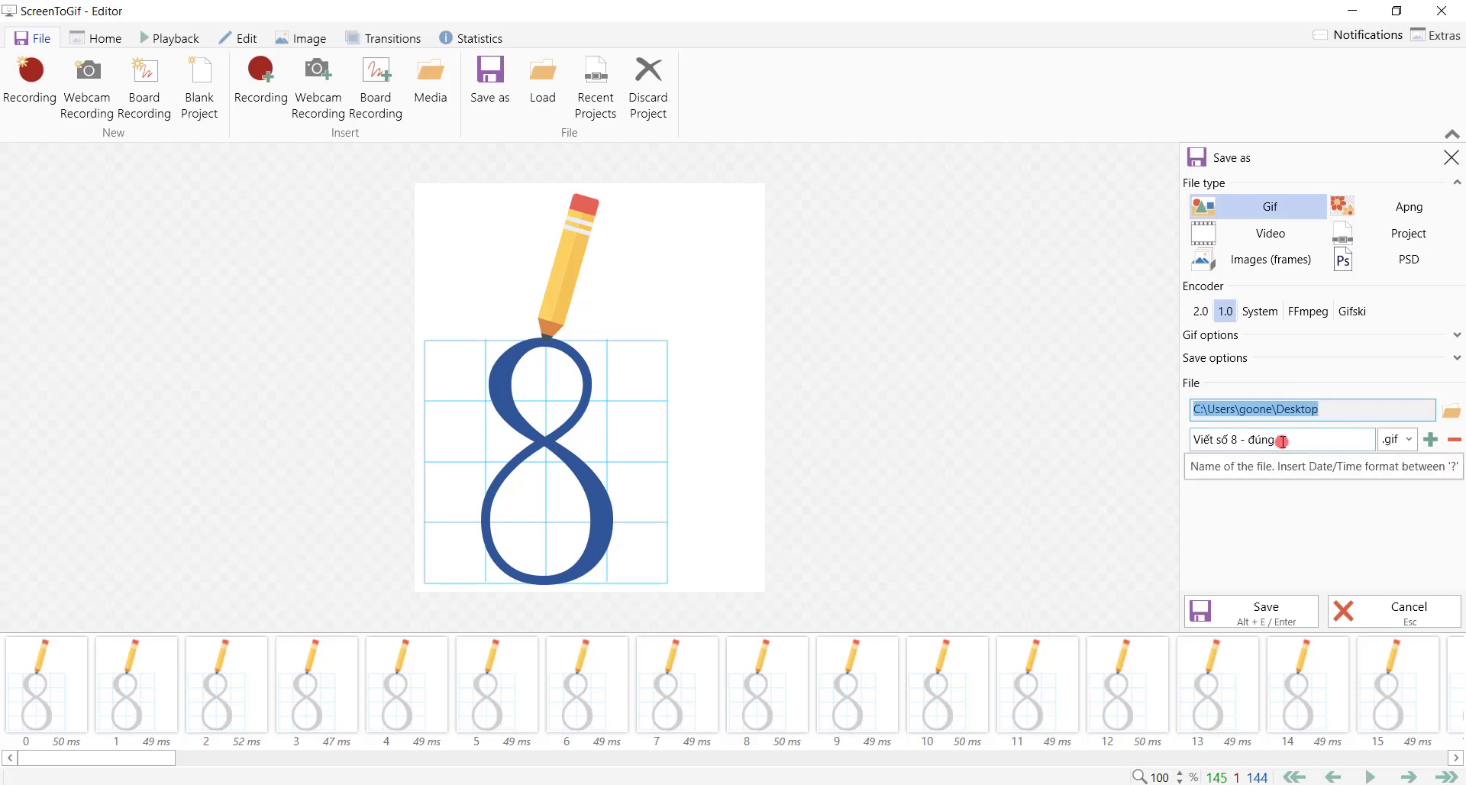
{"action": "left_click", "coordinate": [1261, 526]}
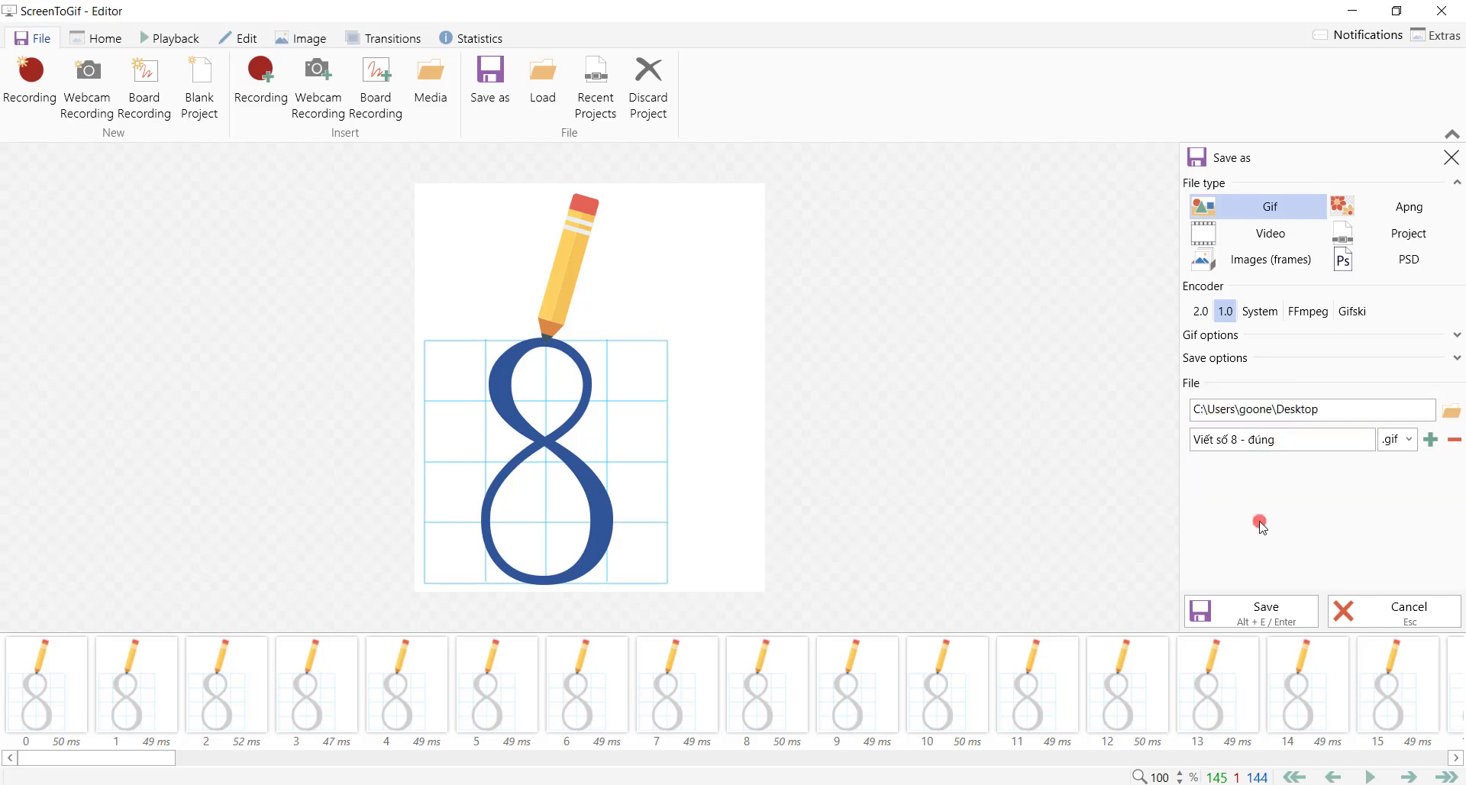
{"action": "left_click", "coordinate": [1261, 611]}
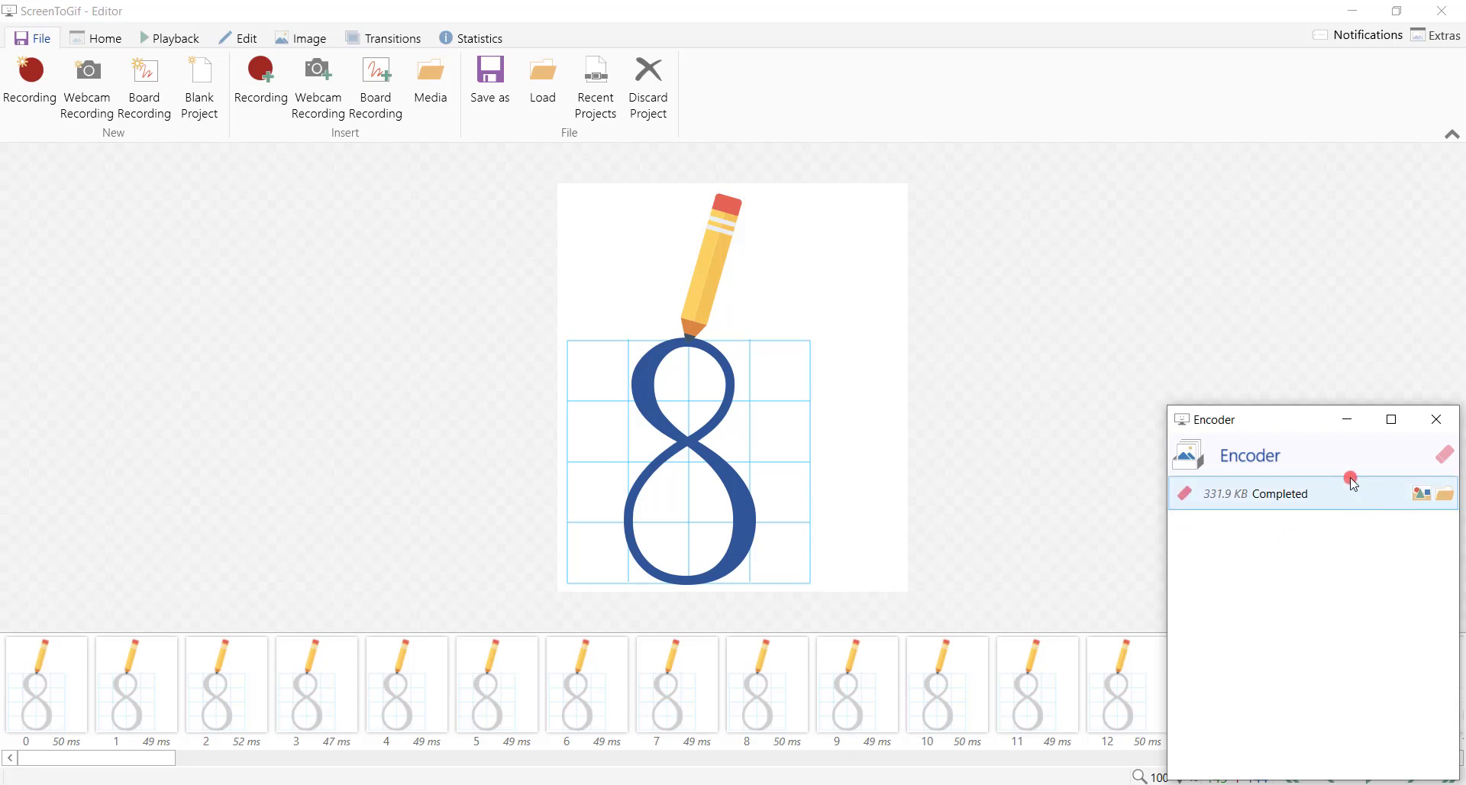
Close the encoder window and view the exported "Viết số 8 - đúng" GIF from the desktop to check its playback
{"action": "left_click_drag", "start_coordinate": [1291, 425], "coordinate": [1235, 313]}
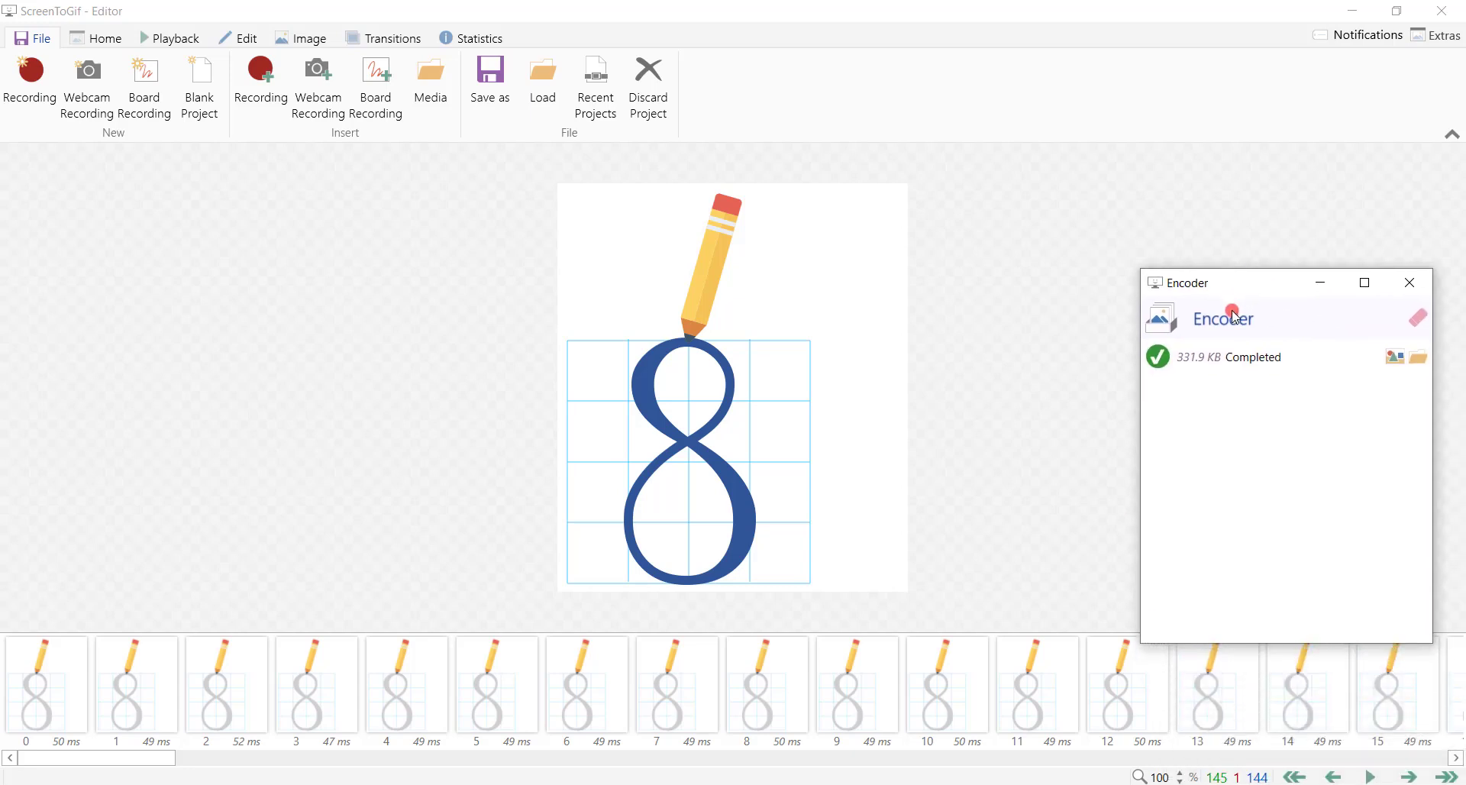
{"action": "left_click", "coordinate": [1410, 290]}
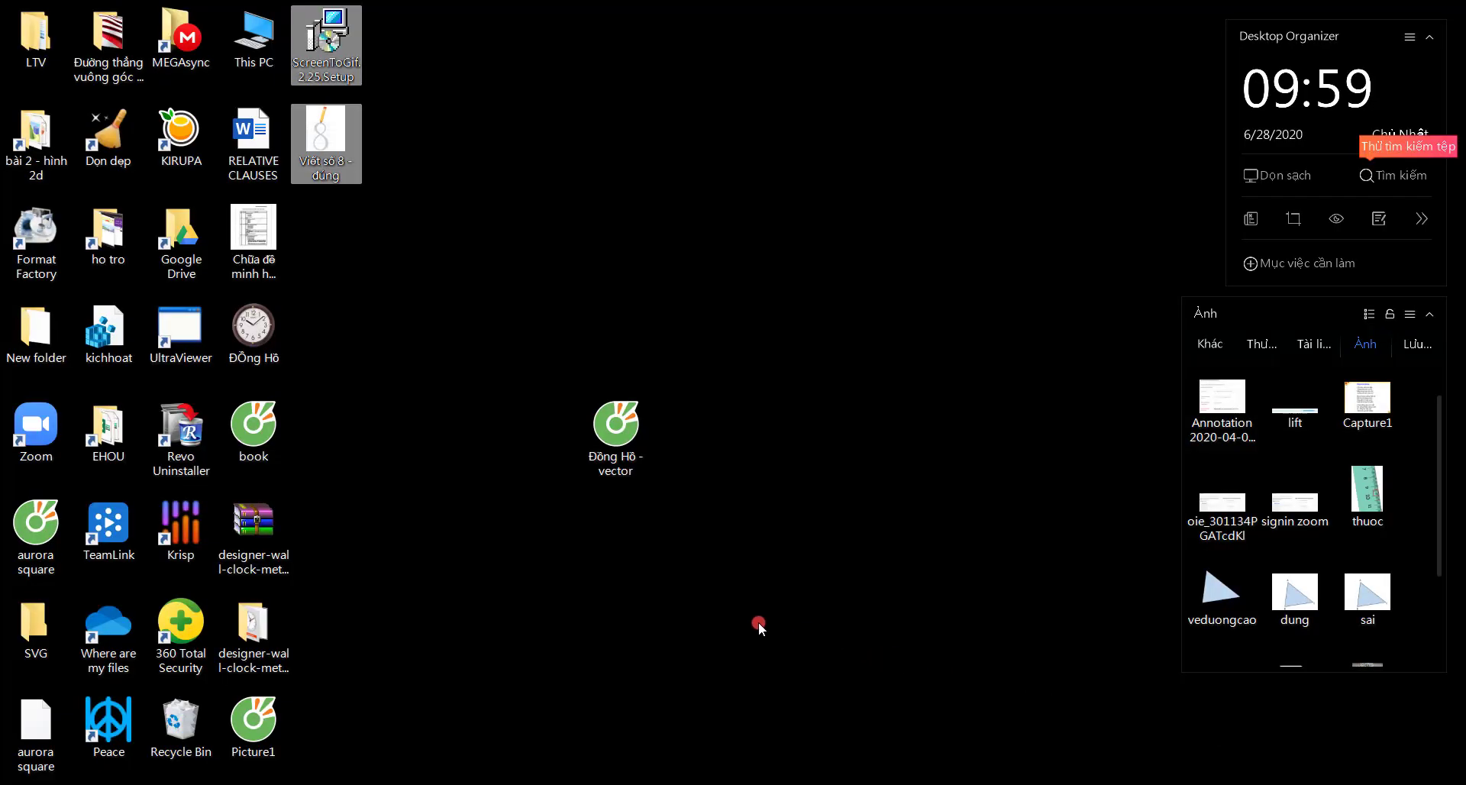
{"action": "left_click", "coordinate": [305, 245]}
{"action": "double_click", "coordinate": [337, 168]}
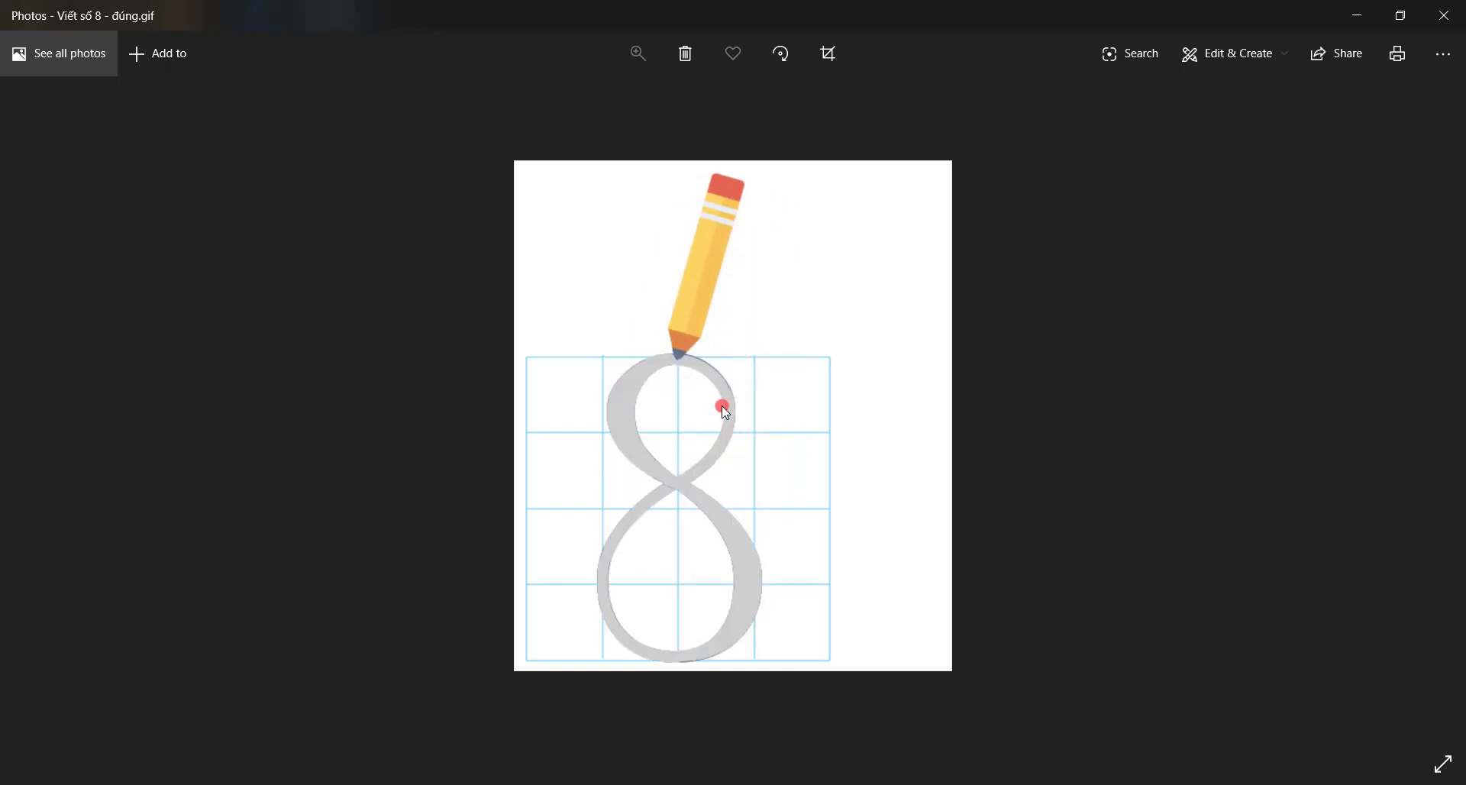
{"action": "left_click", "coordinate": [1449, 30]}
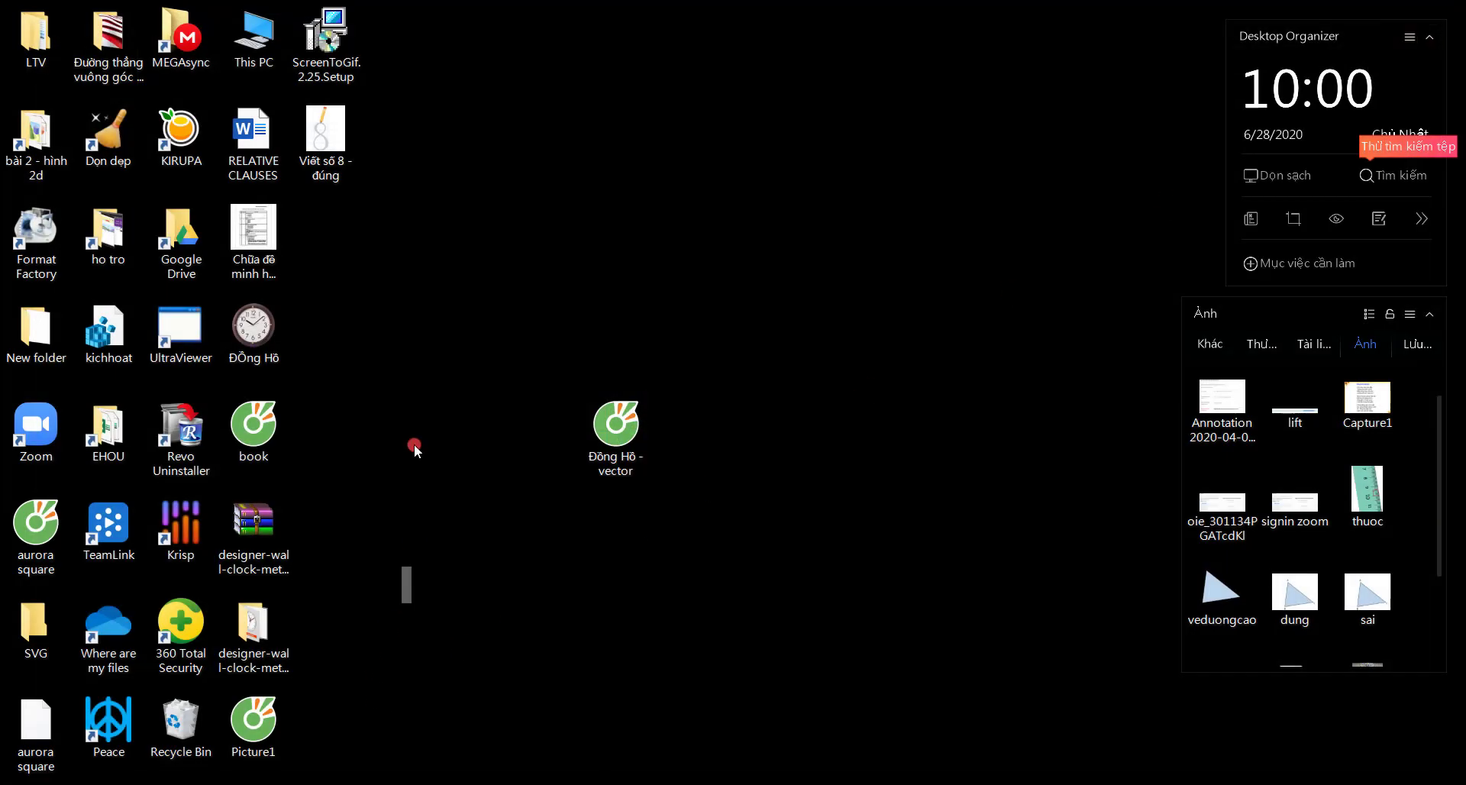
Switch to the Cốc Cốc browser, open geogebra.org/classic in a new tab and dismiss the advertisement and perspective chooser
{"action": "mouse_move", "coordinate": [825, 784]}
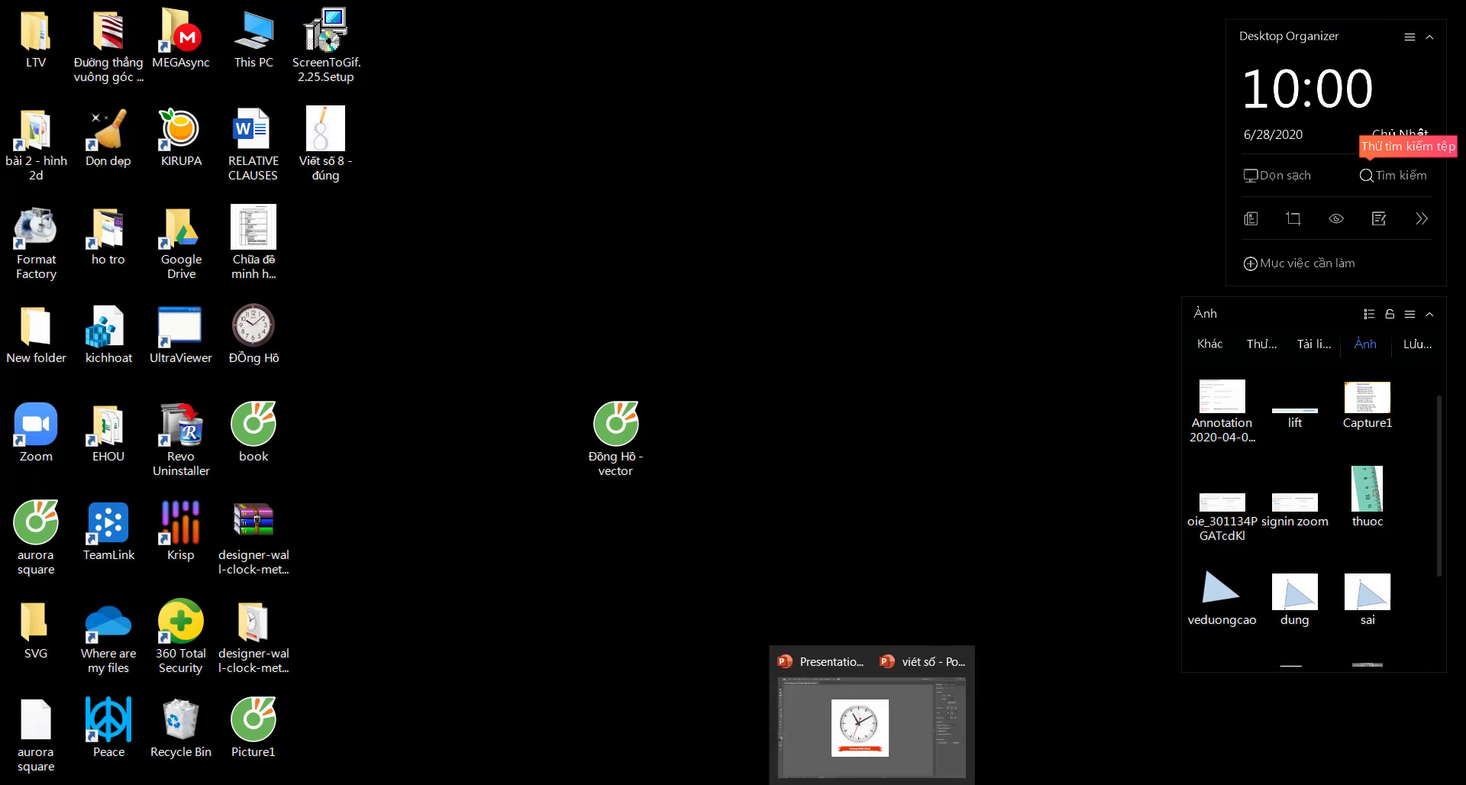
{"action": "left_click", "coordinate": [625, 779]}
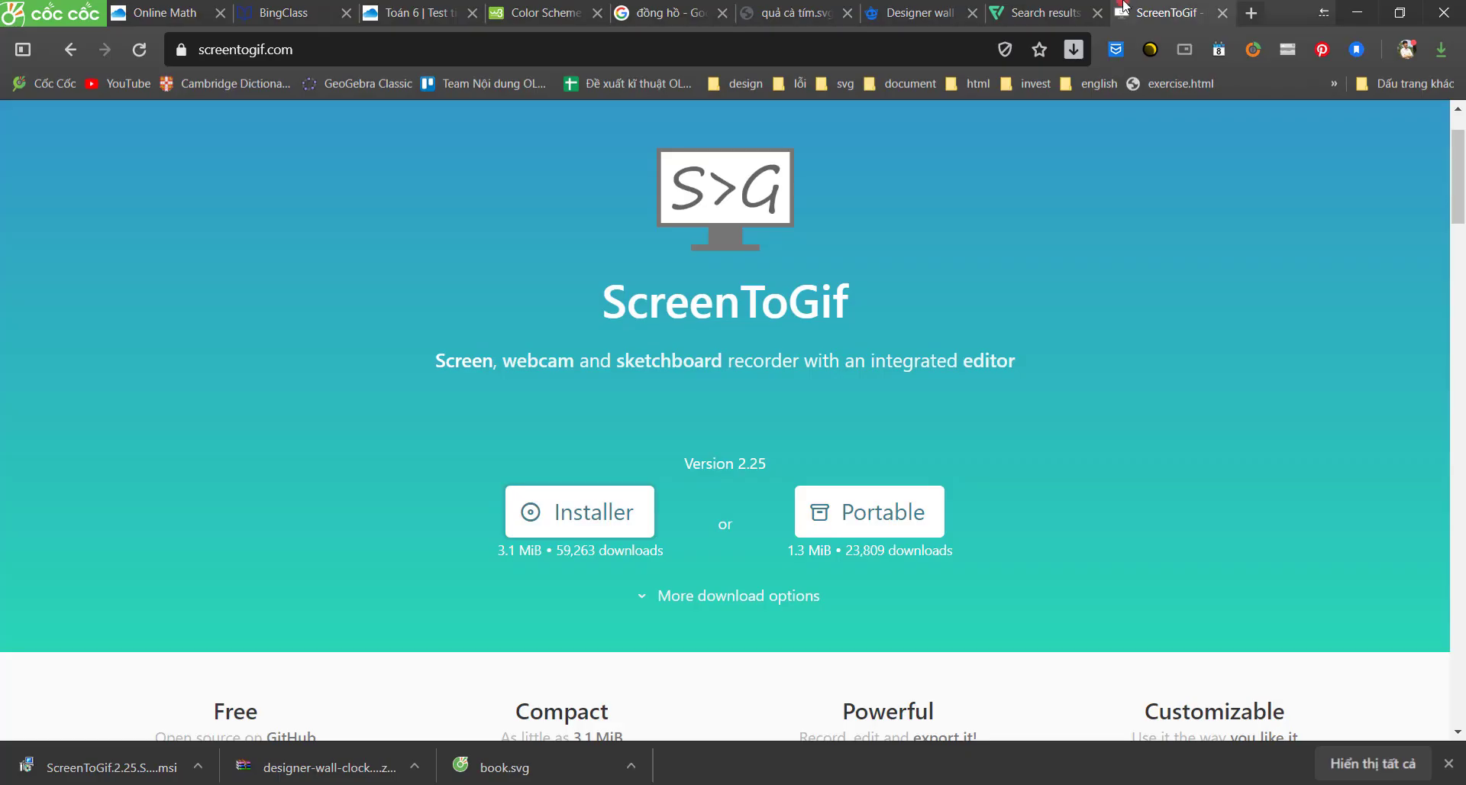
{"action": "key", "text": "ctrl+t"}
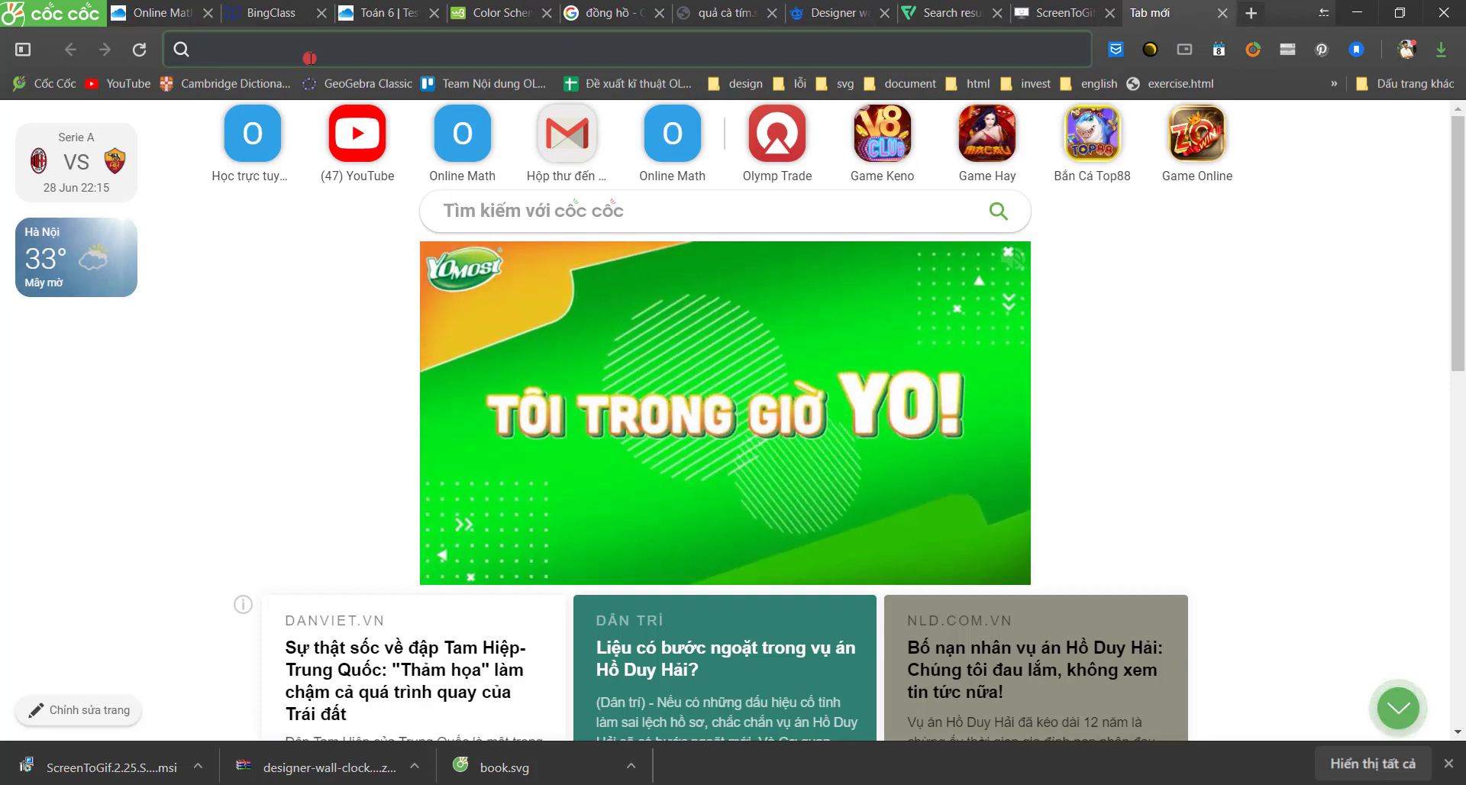
{"action": "type", "text": "geogebra.org/classic"}
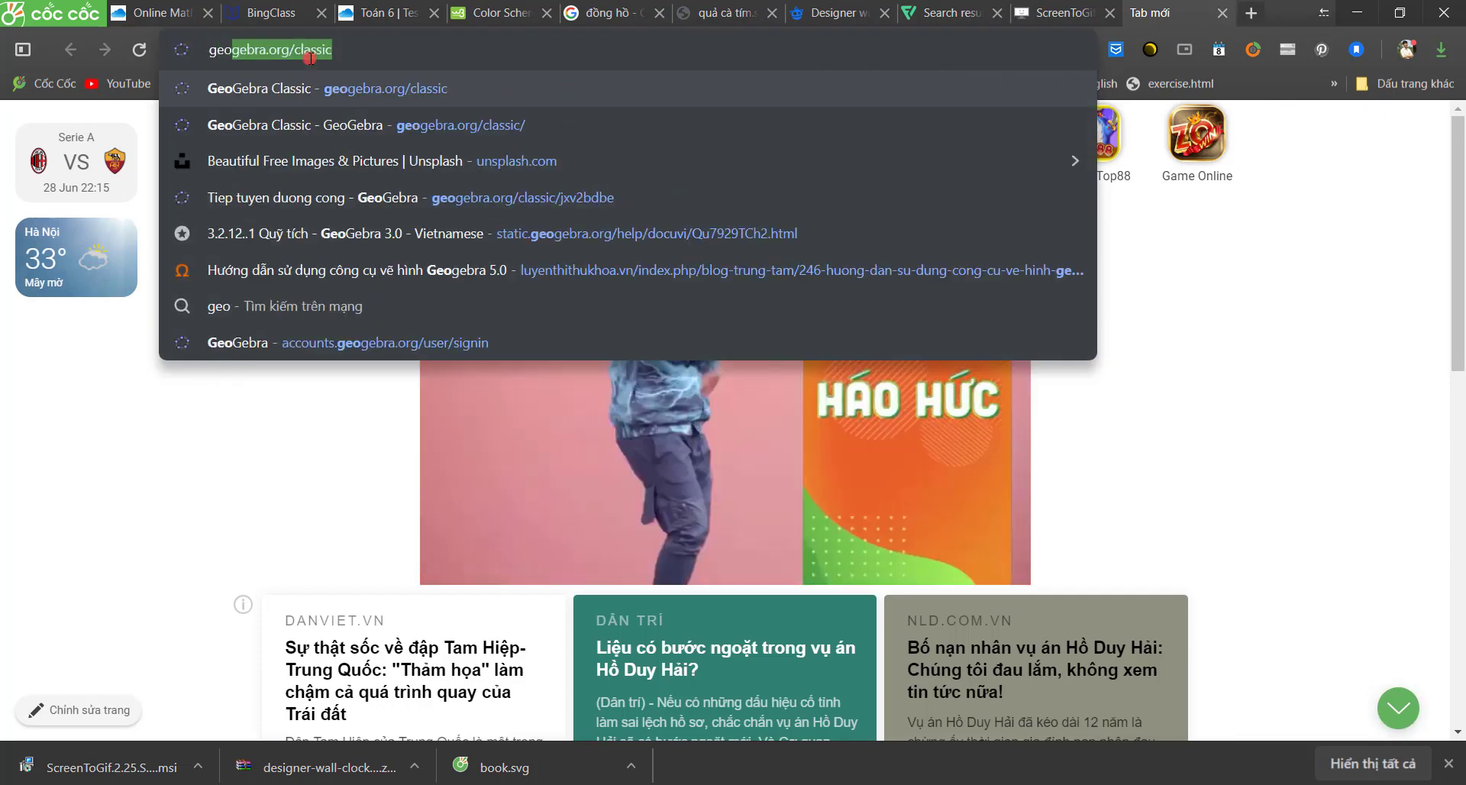
{"action": "key", "text": "Return"}
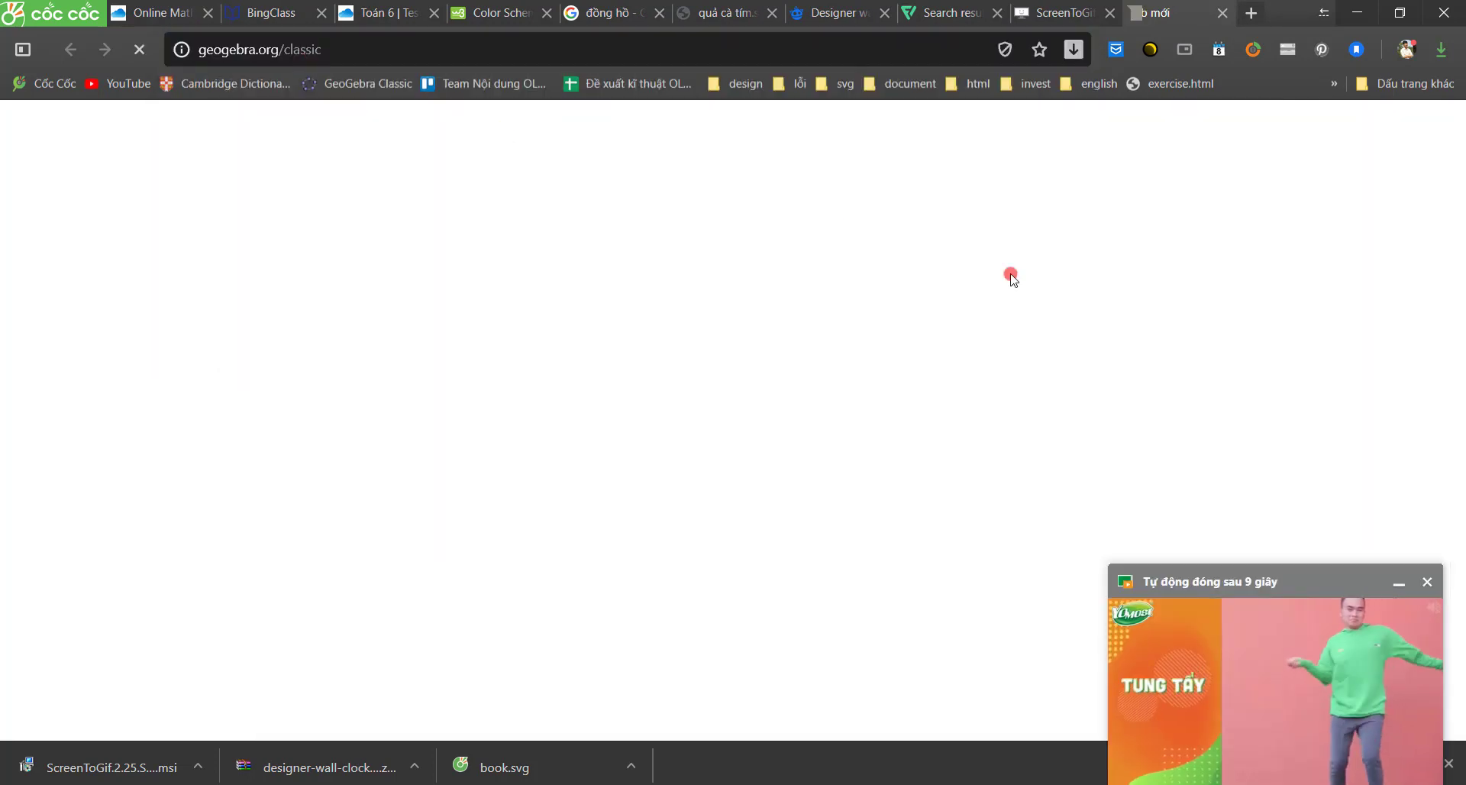
{"action": "left_click", "coordinate": [1429, 584]}
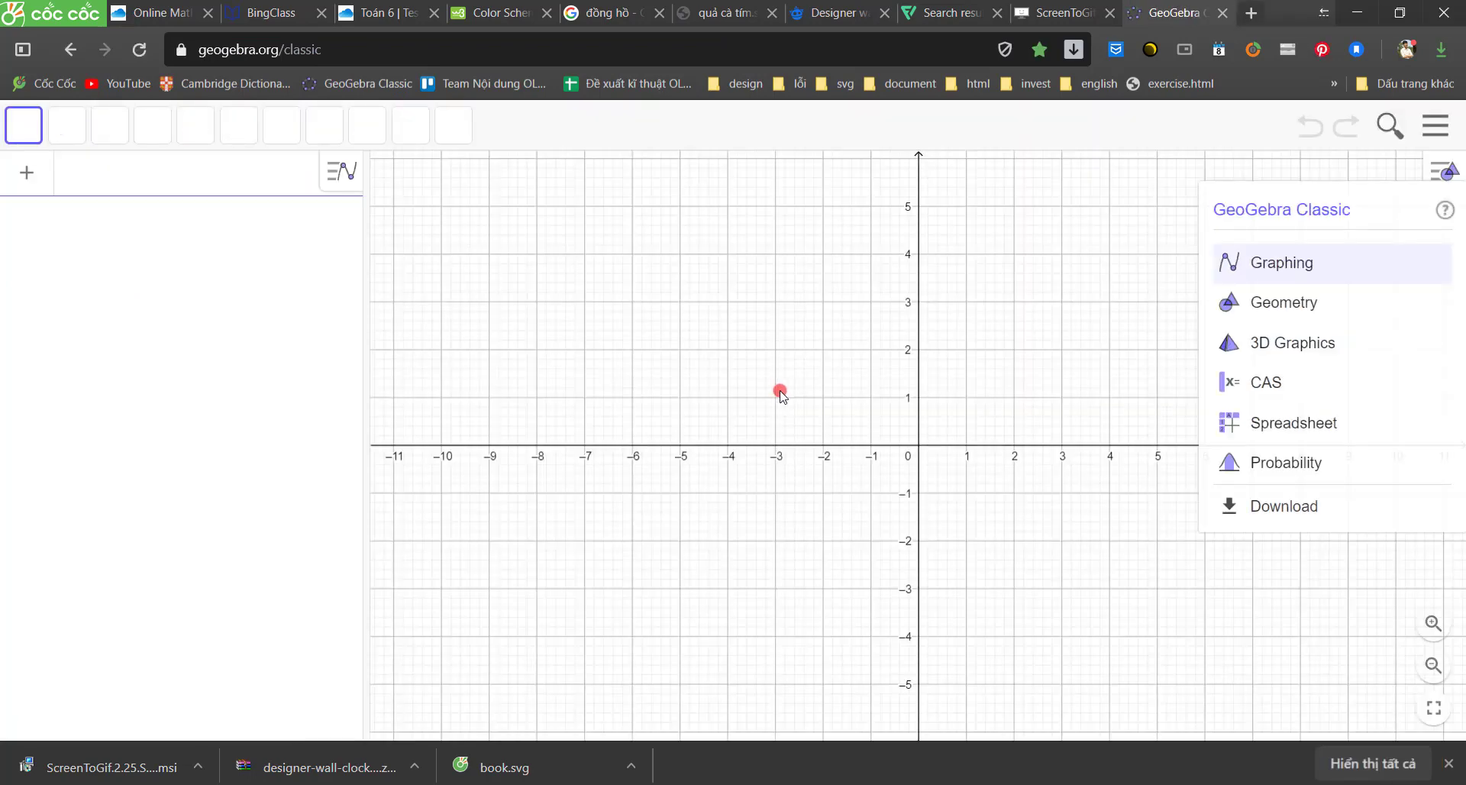
{"action": "left_click", "coordinate": [1449, 543]}
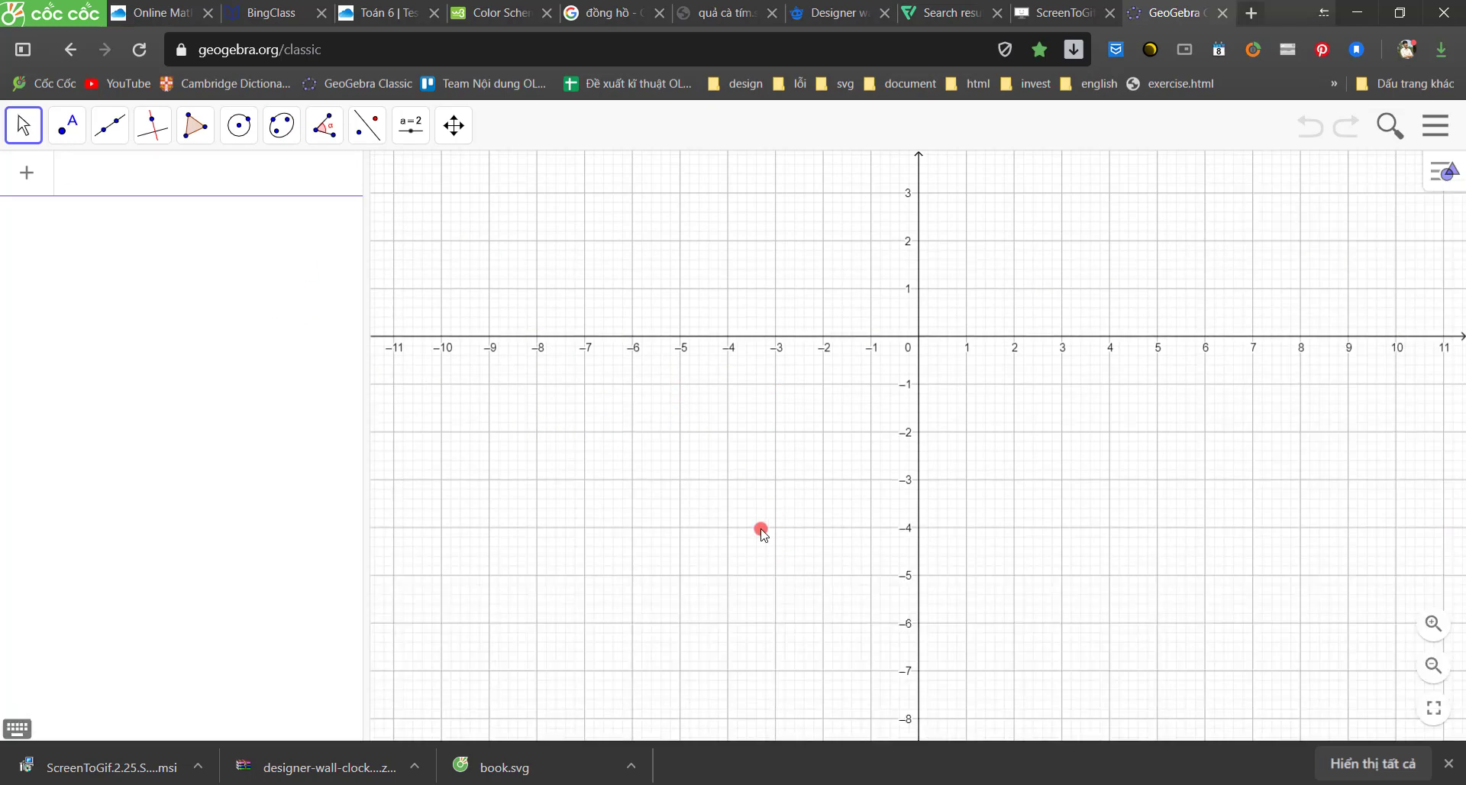
Open the GeoGebra resource library and search it for "spring"
{"action": "scroll", "coordinate": [701, 458], "scroll_direction": "down", "scroll_amount": 4}
{"action": "scroll", "coordinate": [817, 407], "scroll_direction": "down", "scroll_amount": 1}
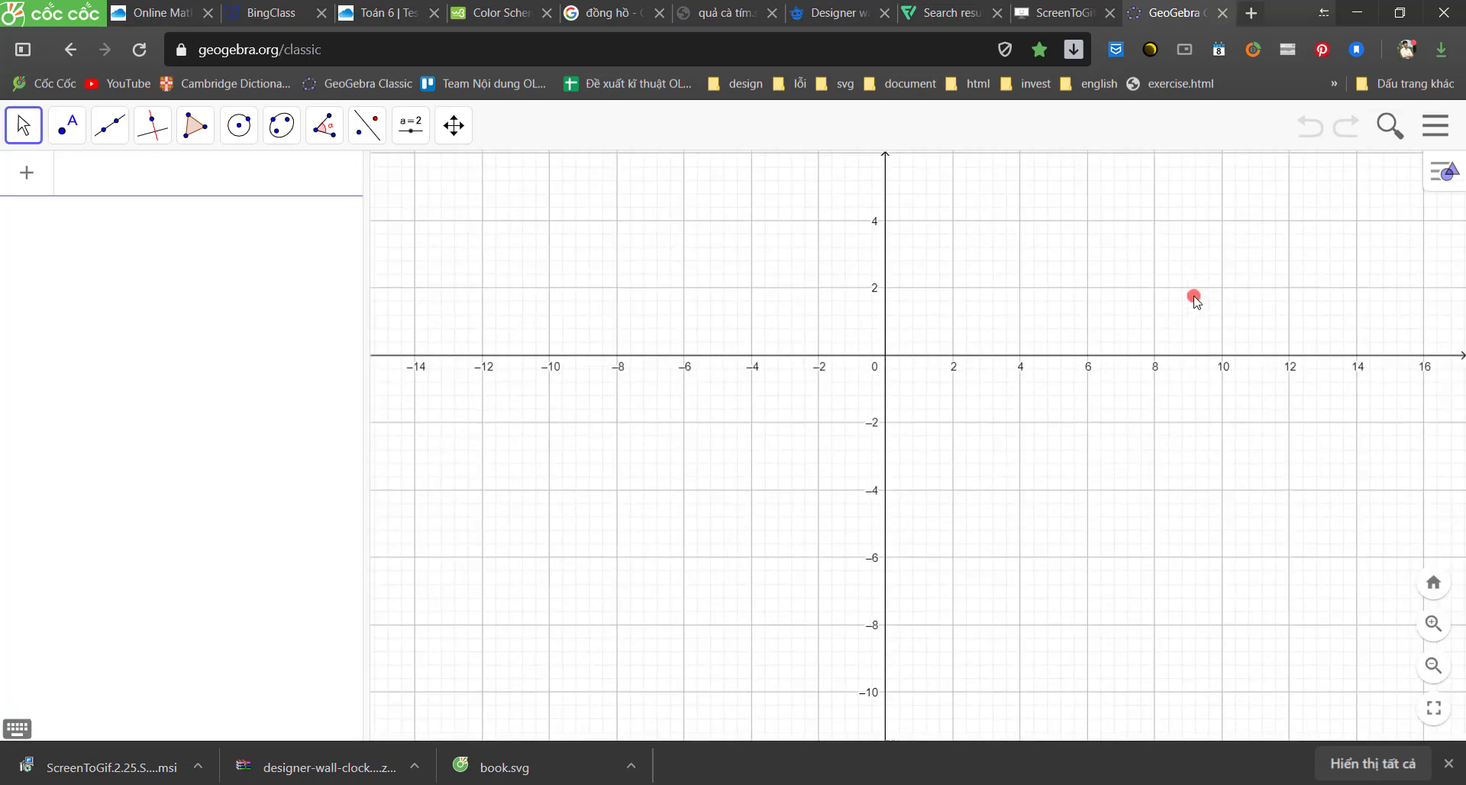
{"action": "left_click", "coordinate": [1435, 125]}
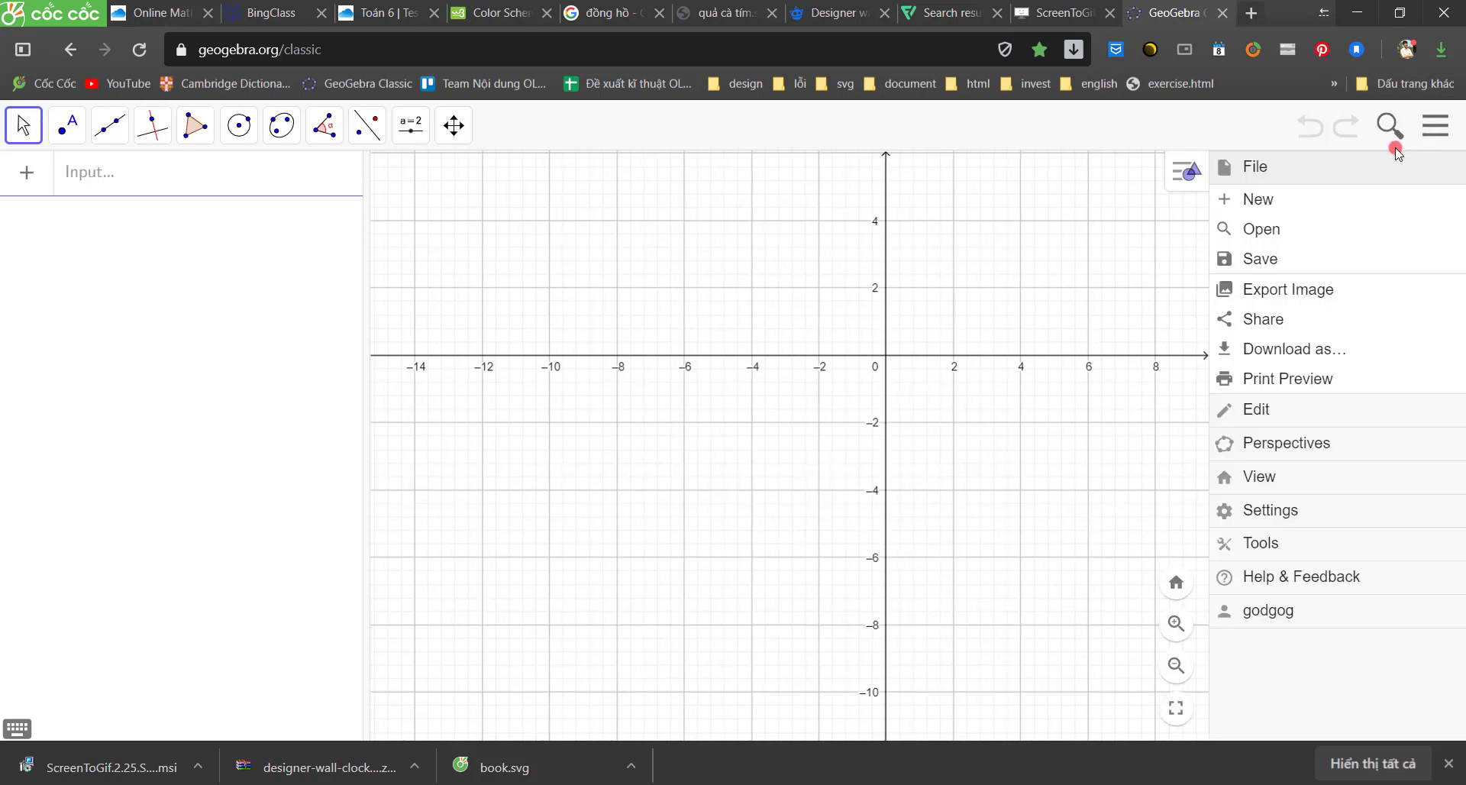
{"action": "left_click", "coordinate": [1273, 229]}
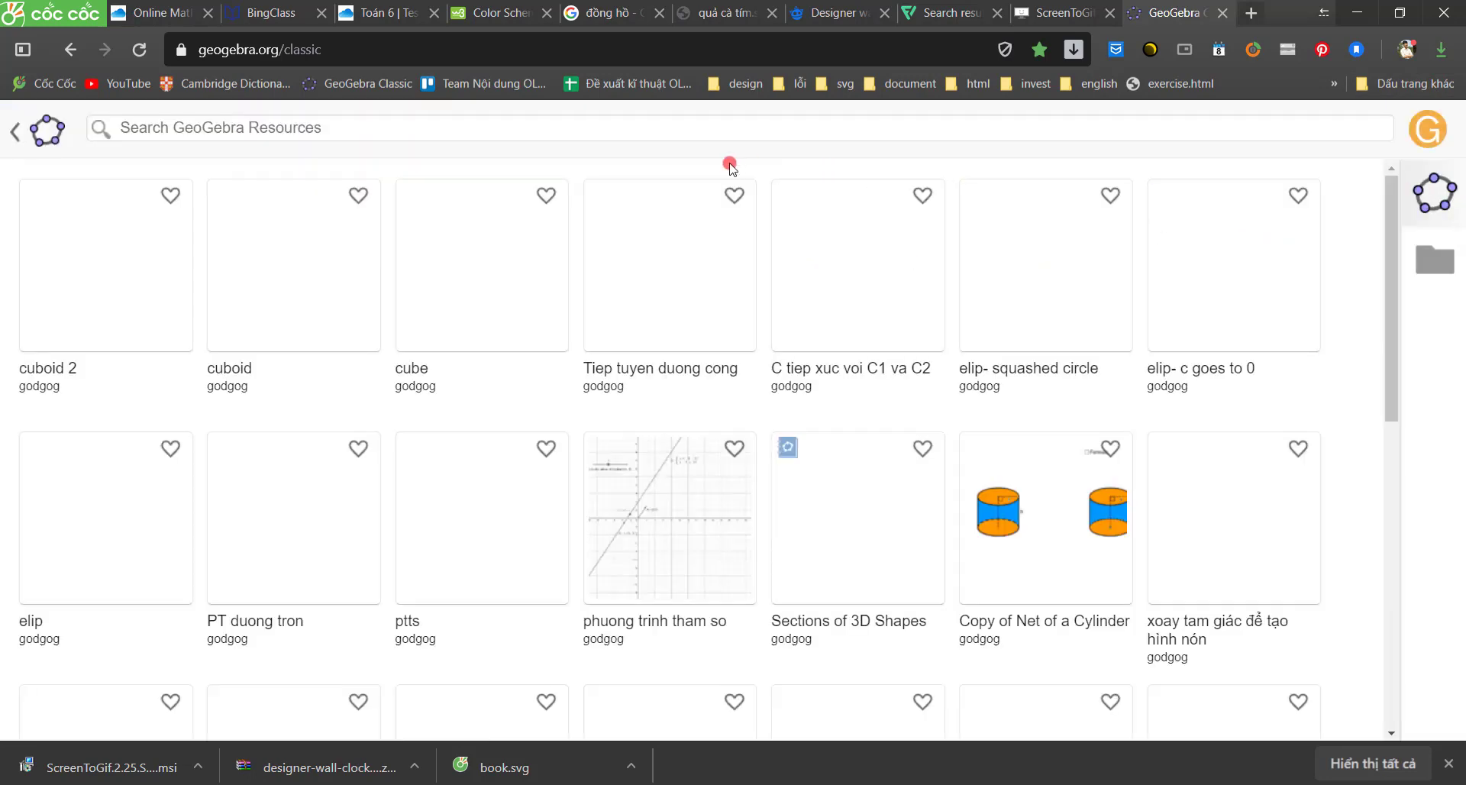
{"action": "left_click", "coordinate": [672, 138]}
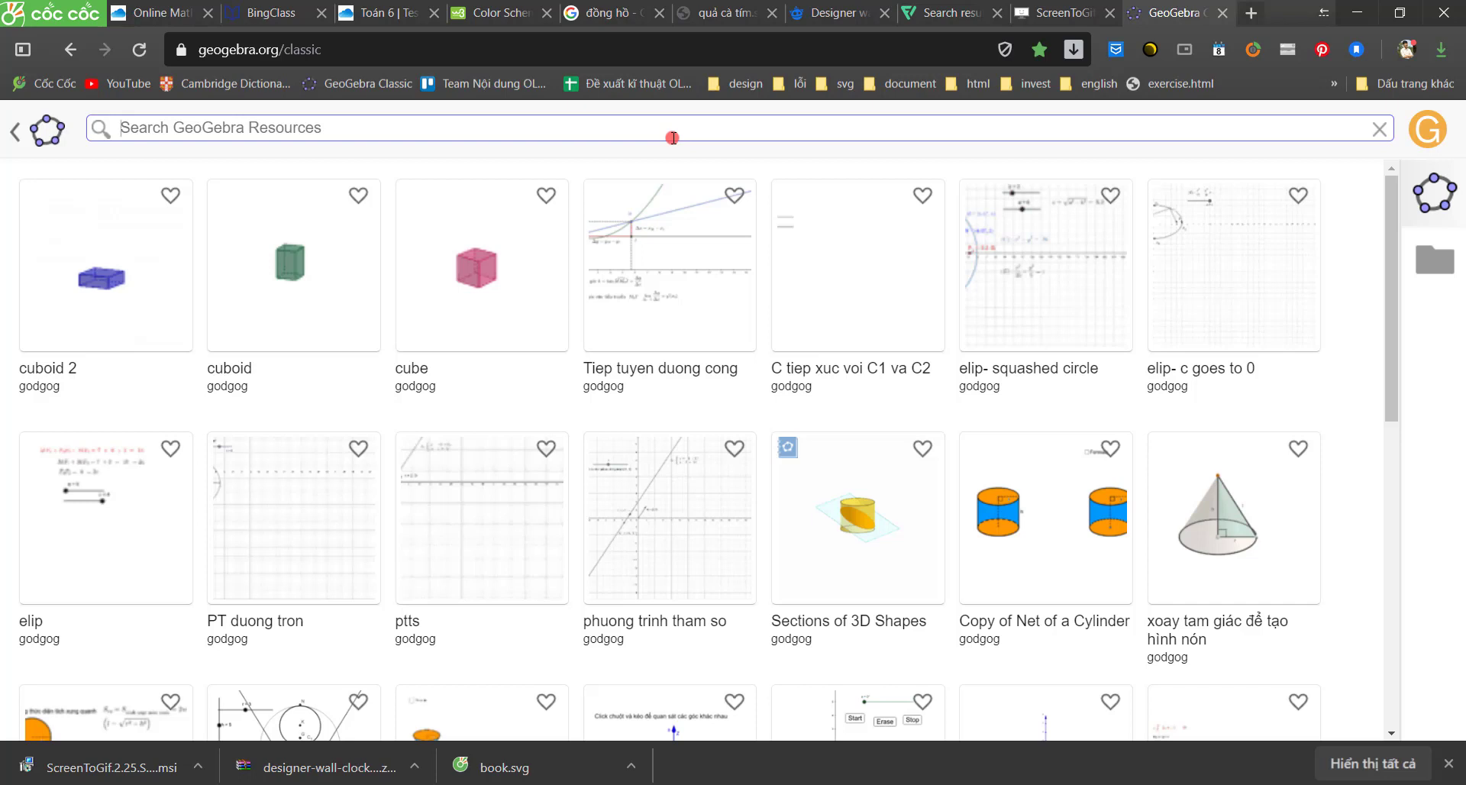
{"action": "type", "text": "s"}
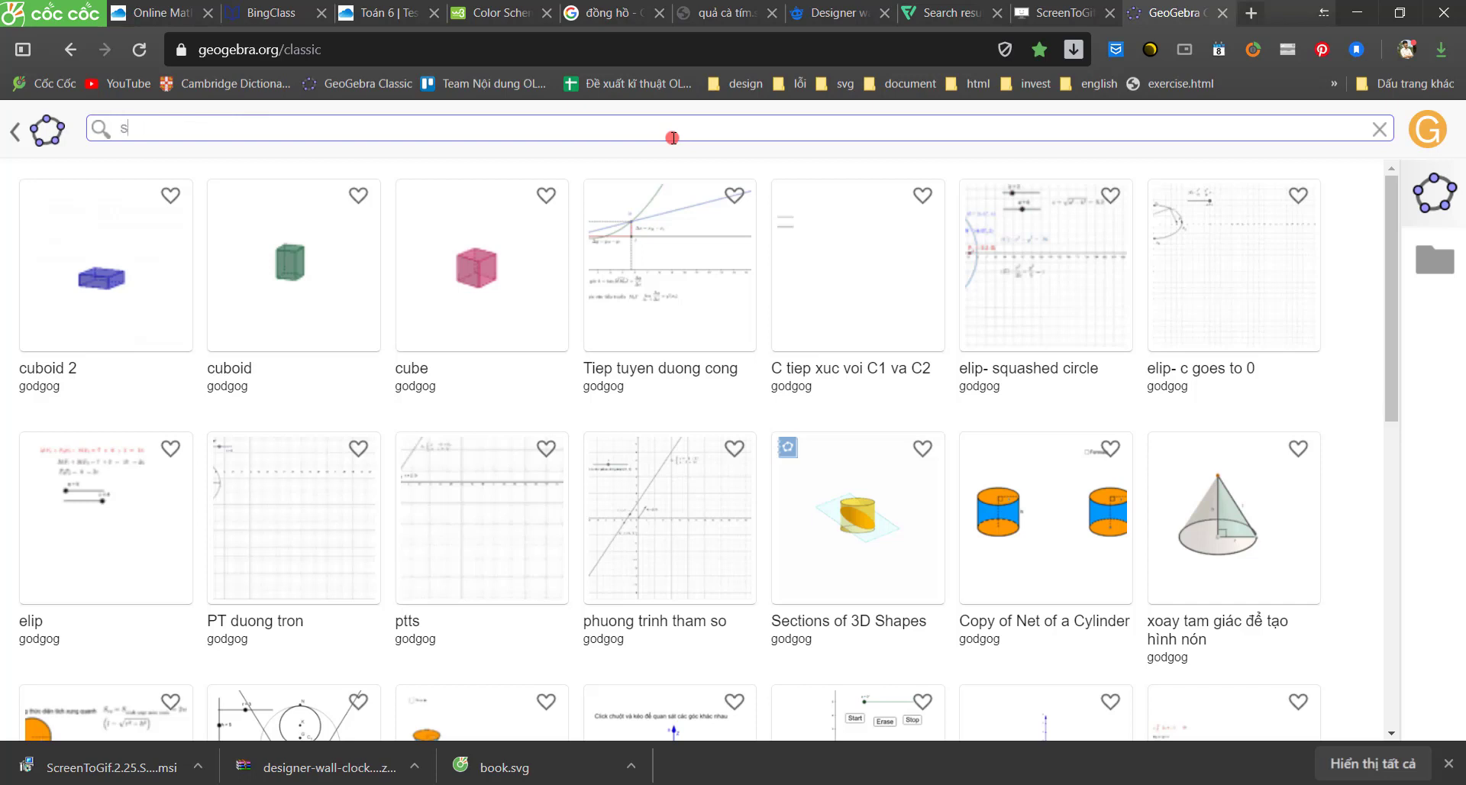
{"action": "key", "text": "BackSpace"}
{"action": "type", "text": "spring"}
{"action": "key", "text": "Return"}
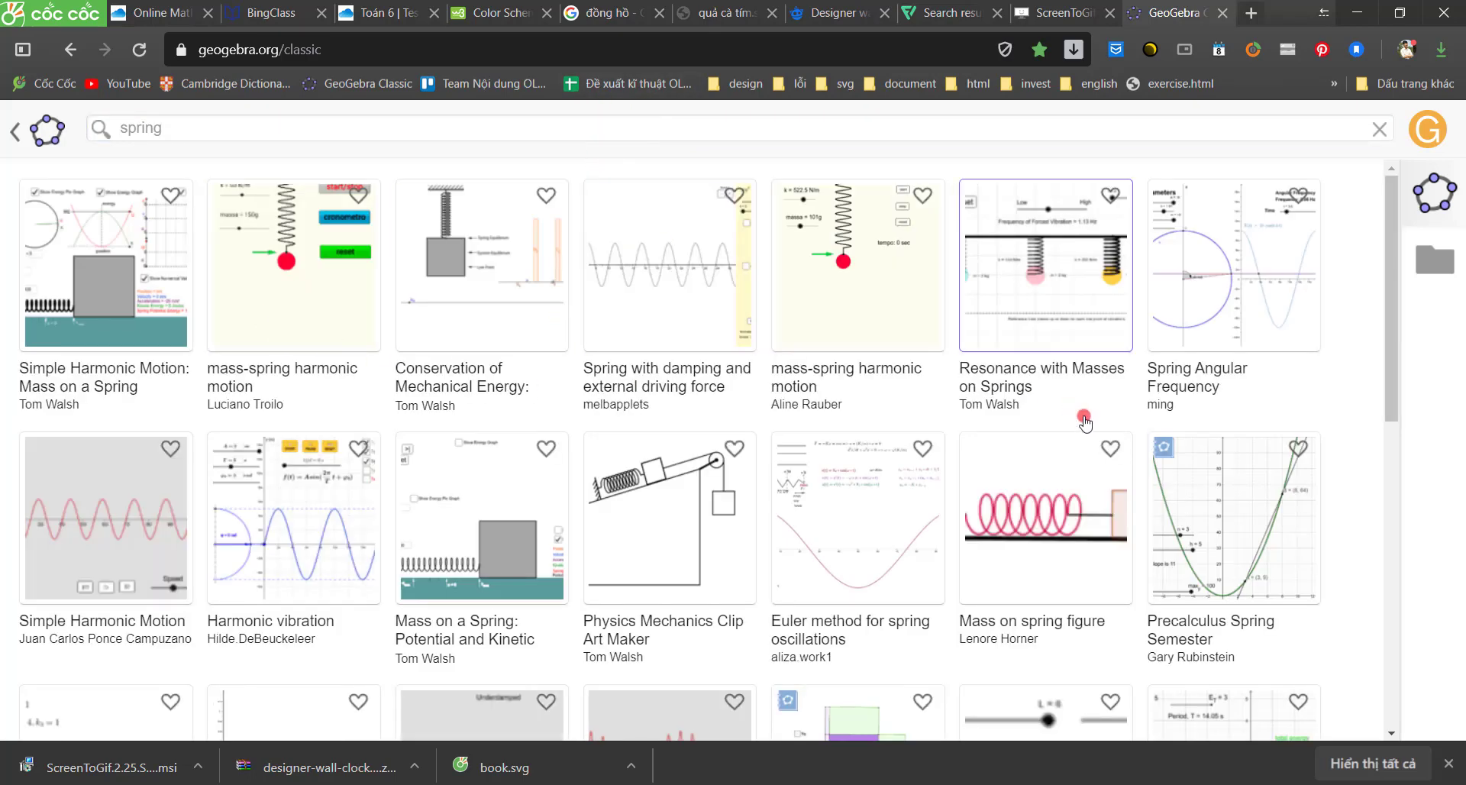
Open the first "mass-spring harmonic motion" resource and start its spring oscillation animation
{"action": "scroll", "coordinate": [481, 520], "scroll_direction": "down", "scroll_amount": 1}
{"action": "scroll", "coordinate": [338, 361], "scroll_direction": "up", "scroll_amount": 1}
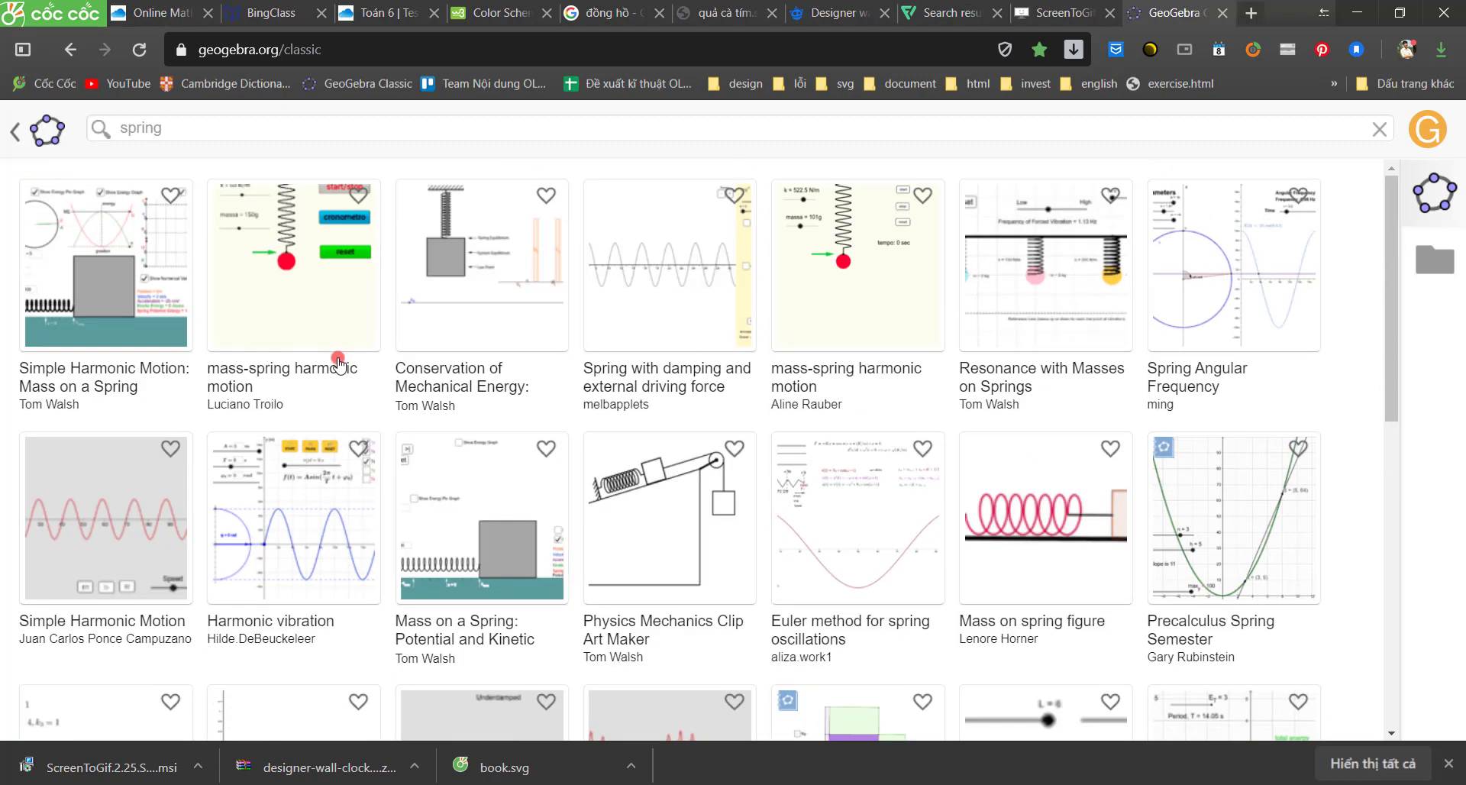
{"action": "left_click", "coordinate": [300, 292]}
{"action": "scroll", "coordinate": [464, 474], "scroll_direction": "down", "scroll_amount": 3}
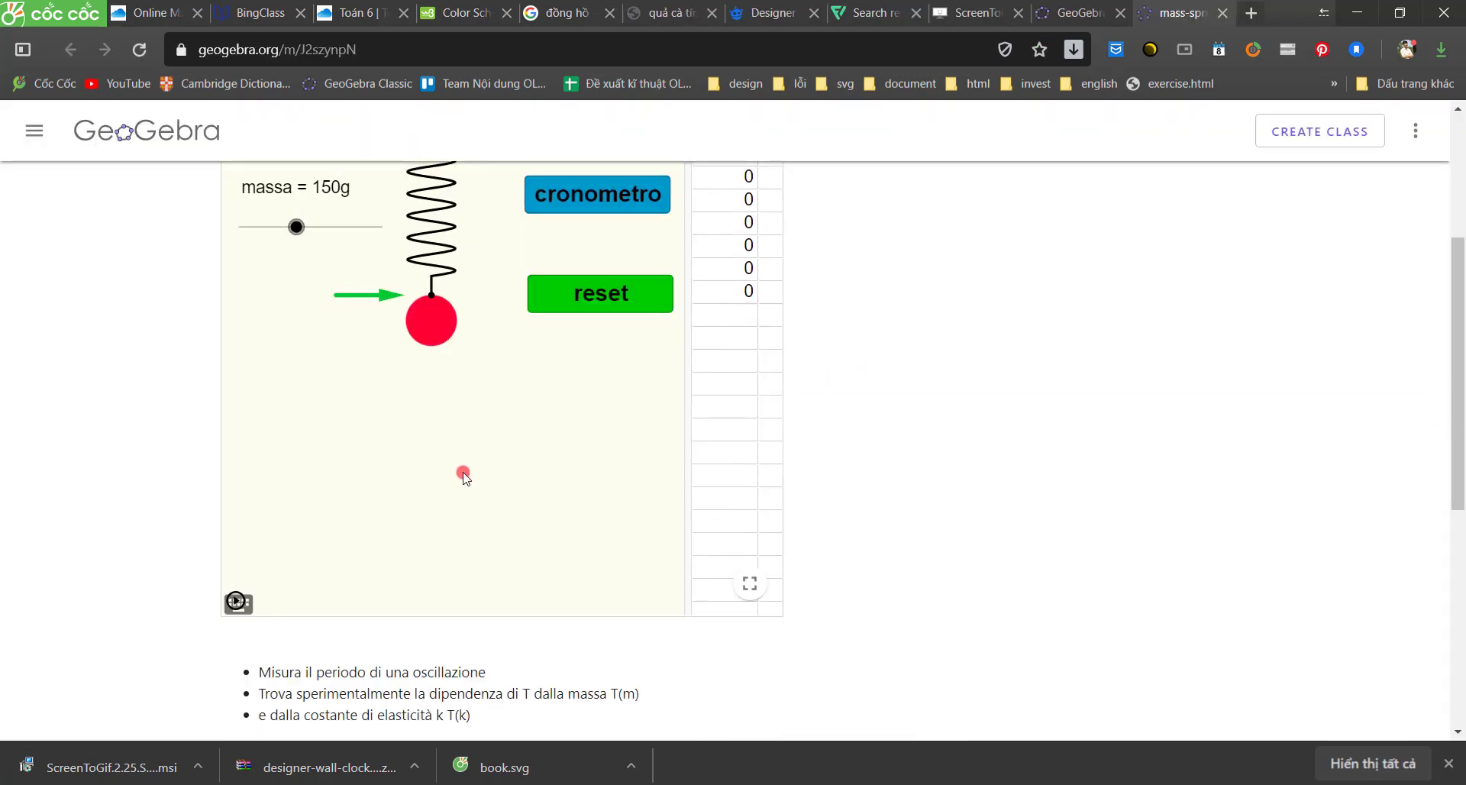
{"action": "scroll", "coordinate": [465, 474], "scroll_direction": "up", "scroll_amount": 3}
{"action": "scroll", "coordinate": [605, 481], "scroll_direction": "up", "scroll_amount": 1}
{"action": "scroll", "coordinate": [456, 507], "scroll_direction": "down", "scroll_amount": 2}
{"action": "scroll", "coordinate": [455, 508], "scroll_direction": "up", "scroll_amount": 1}
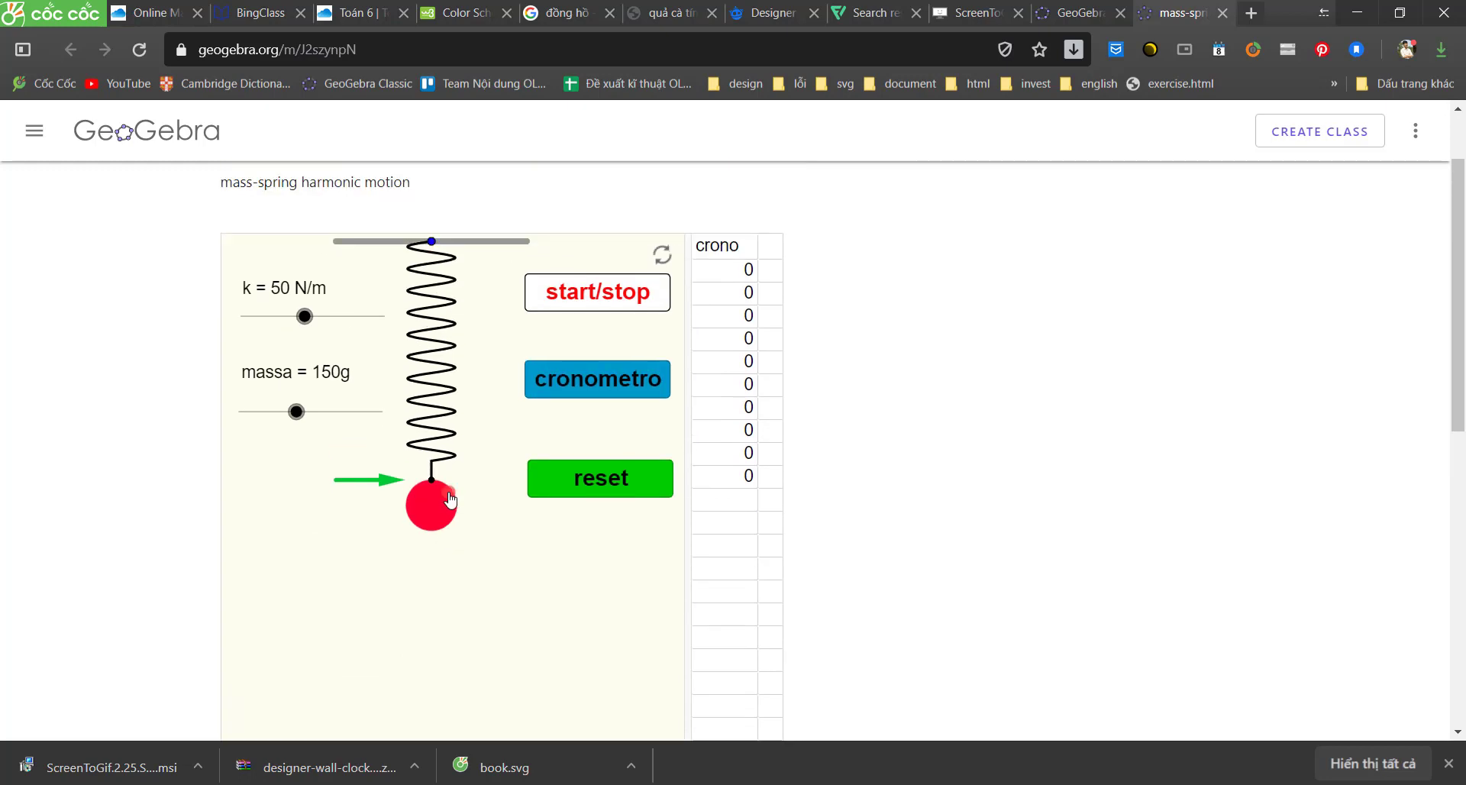
{"action": "left_click", "coordinate": [592, 311]}
{"action": "scroll", "coordinate": [595, 316], "scroll_direction": "down", "scroll_amount": 1}
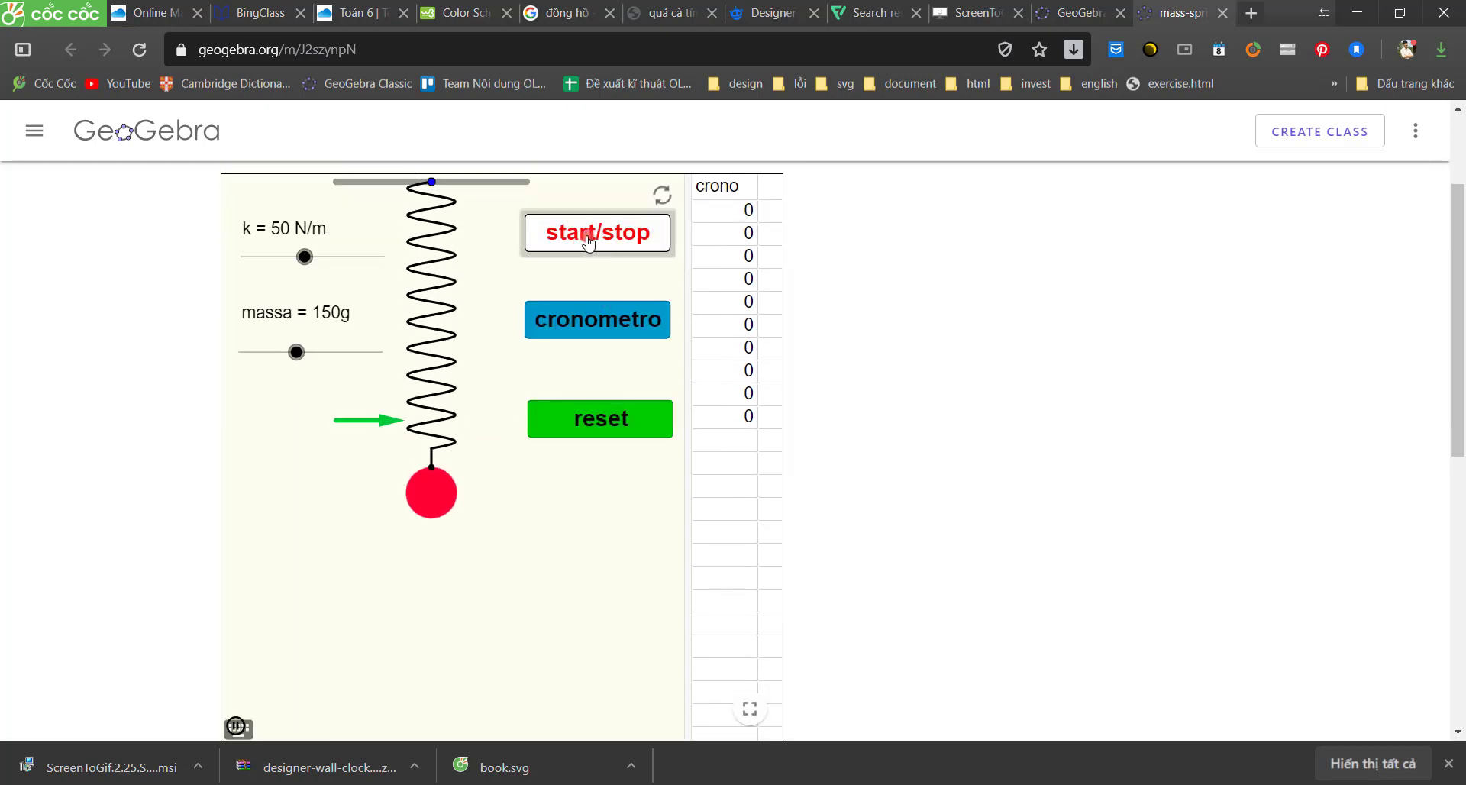